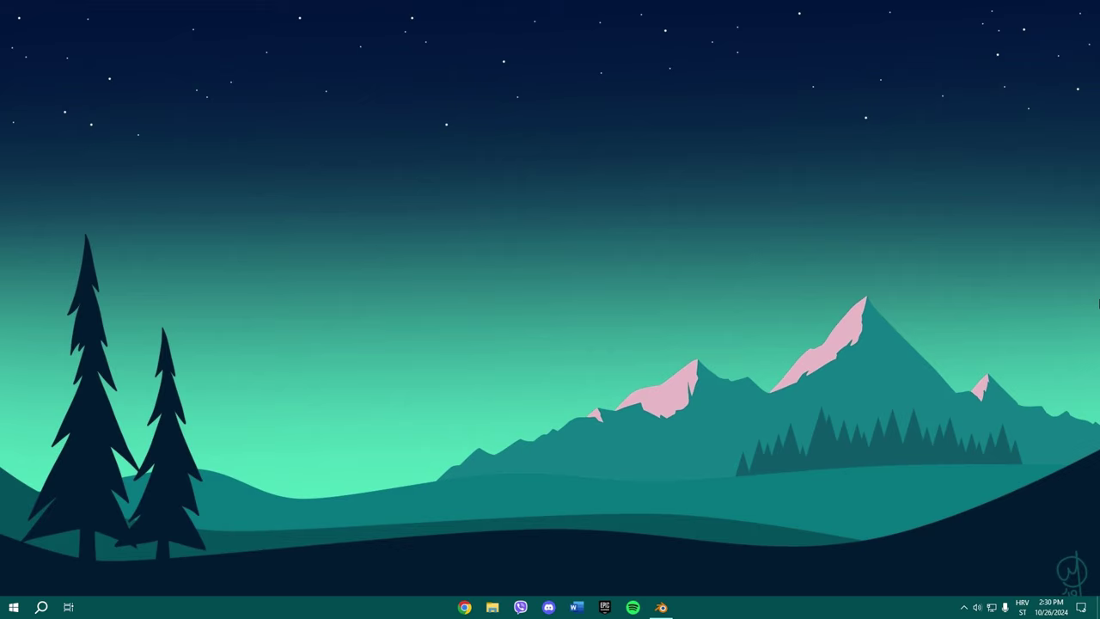
Delete the default camera, cube and light, then add a fresh mesh cube.
key(a)
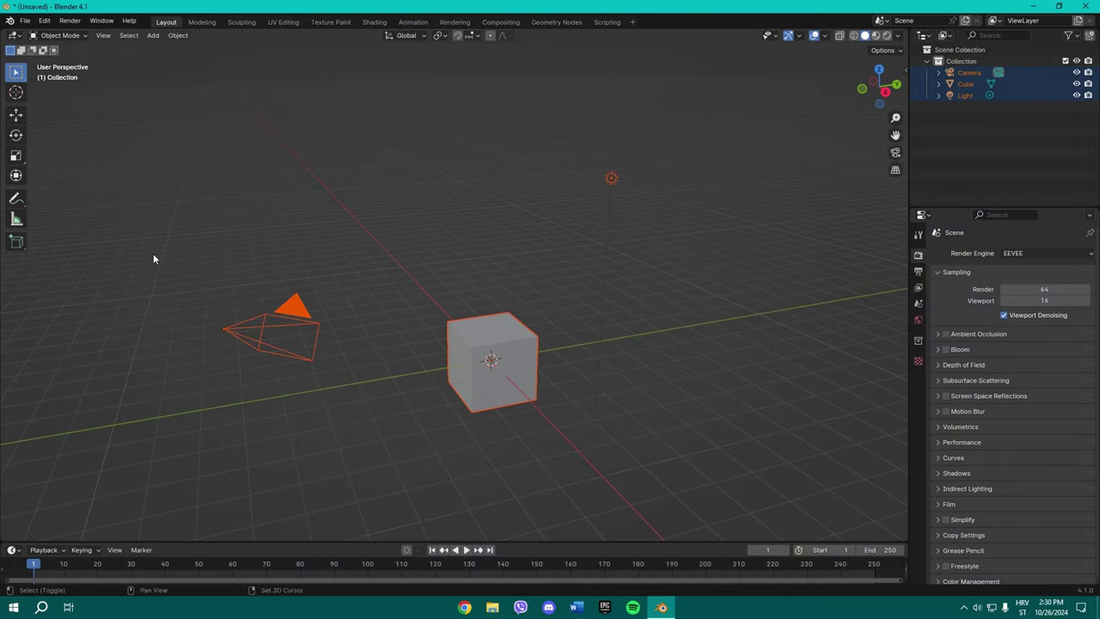
key(Delete)
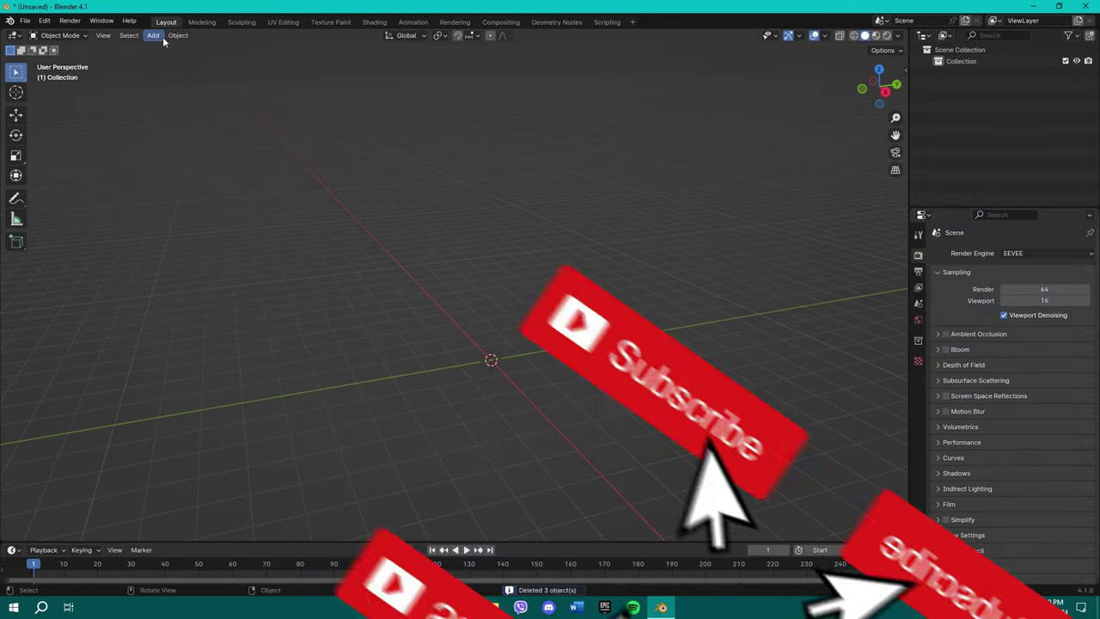
click(160, 36)
mouse_move(170, 48)
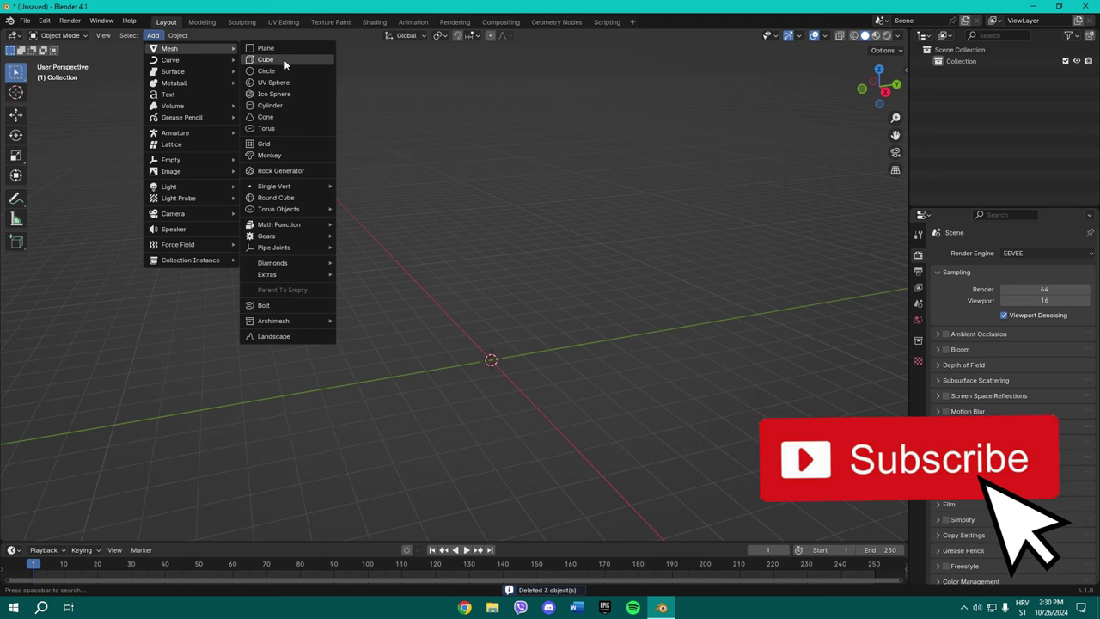
click(285, 60)
Orbit and zoom the view to show more of the new cube's top.
scroll(570, 401, up, 3)
mouse_move(569, 401)
middle_down()
mouse_move(649, 318)
mouse_move(614, 256)
mouse_move(540, 300)
mouse_move(258, 95)
middle_up()
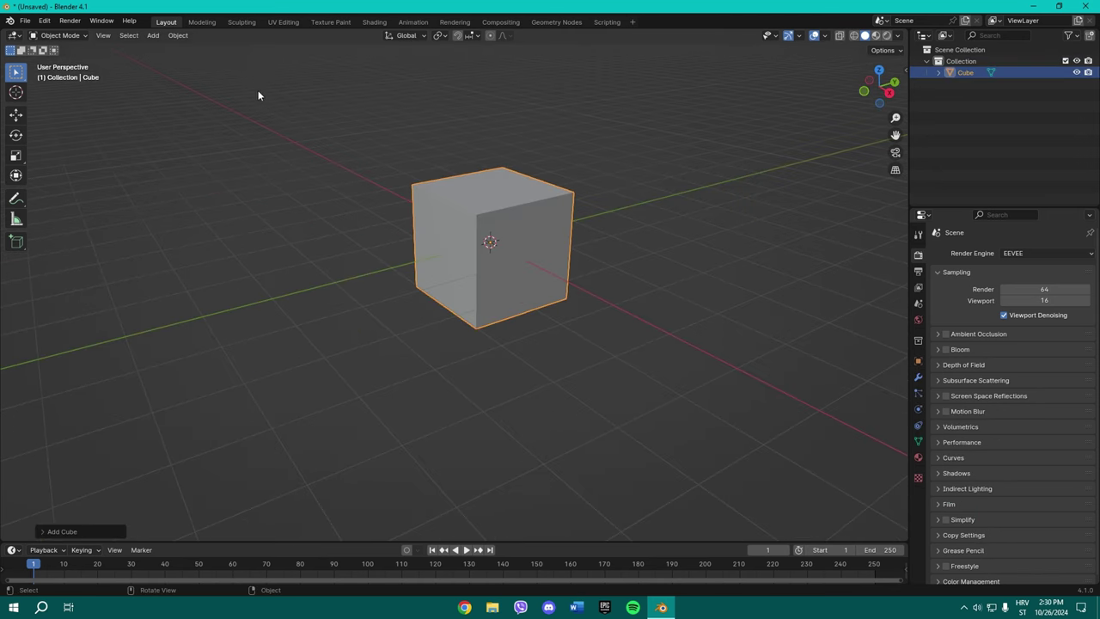
click(158, 37)
scroll(539, 214, up, 2)
scroll(542, 220, up, 2)
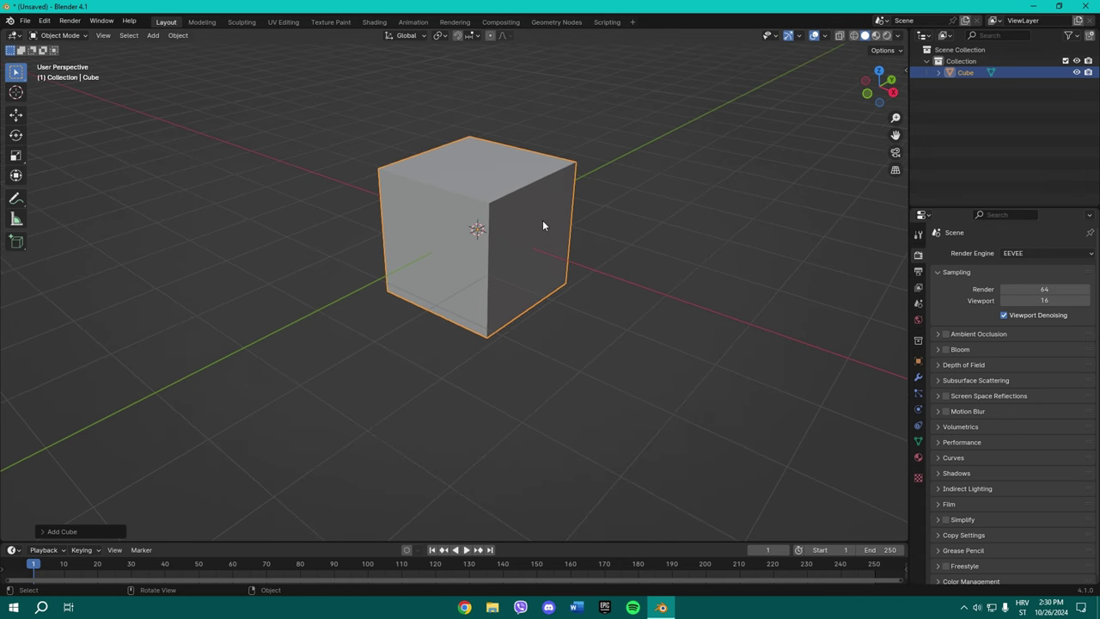
mouse_move(542, 220)
middle_down()
mouse_move(549, 176)
mouse_move(512, 281)
middle_up()
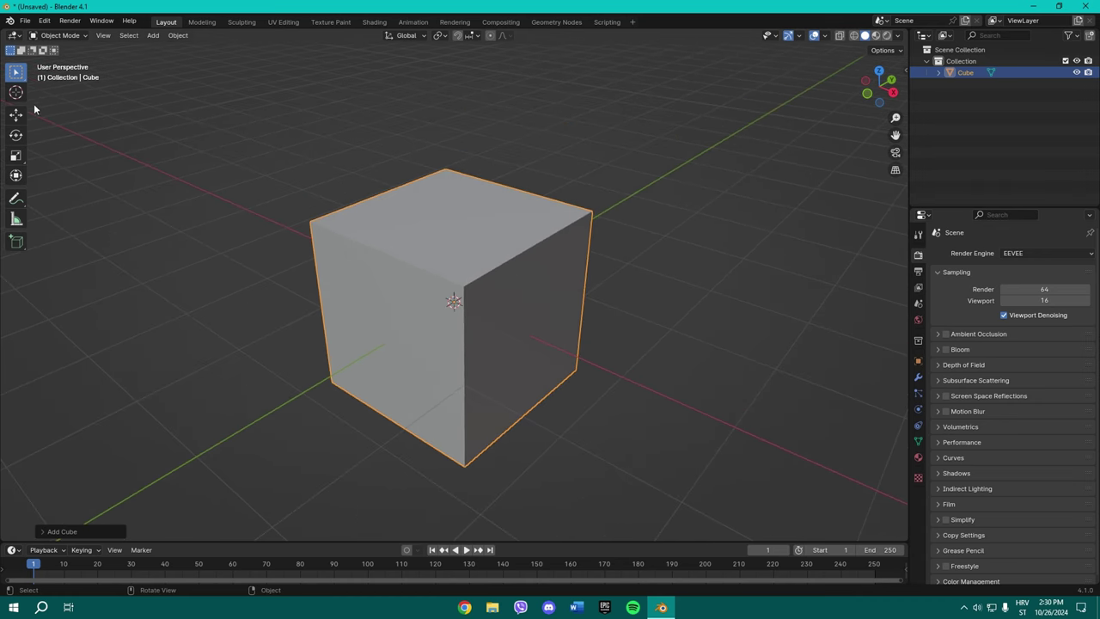
Scale the cube thin in depth and wide on X into an upright panel.
click(16, 155)
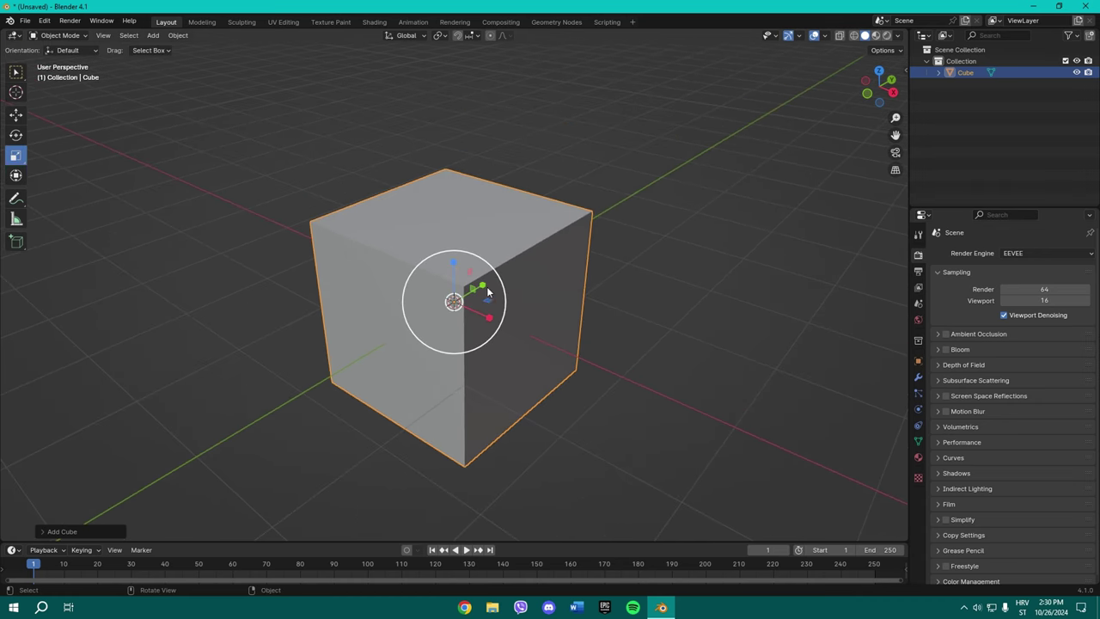
mouse_move(486, 291)
mouse_down()
mouse_move(462, 299)
mouse_move(512, 331)
mouse_up()
mouse_move(485, 291)
mouse_down()
mouse_move(464, 297)
mouse_move(490, 282)
mouse_up()
mouse_move(503, 282)
middle_down()
mouse_move(506, 255)
mouse_move(648, 266)
middle_up()
Reselect the panel from an edge-on angle and enter its Edit Mode.
key(Tab)
click(340, 193)
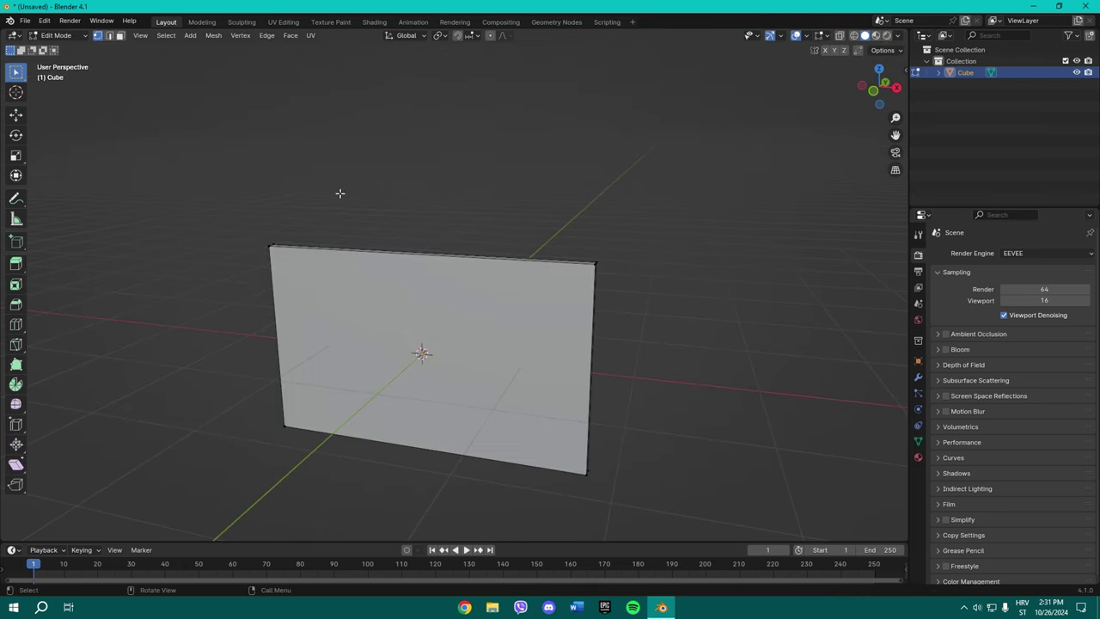
key(Tab)
mouse_move(496, 260)
middle_down()
mouse_move(390, 289)
mouse_move(497, 305)
middle_up()
click(384, 254)
click(497, 305)
mouse_move(322, 204)
middle_down()
mouse_move(351, 204)
mouse_move(215, 166)
middle_up()
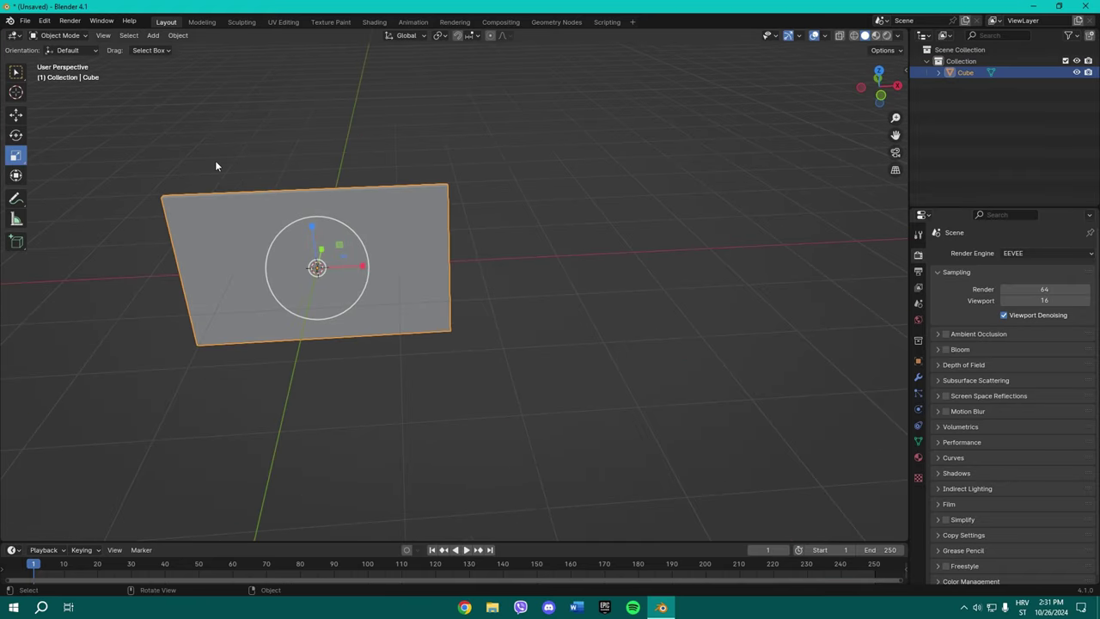
key(w)
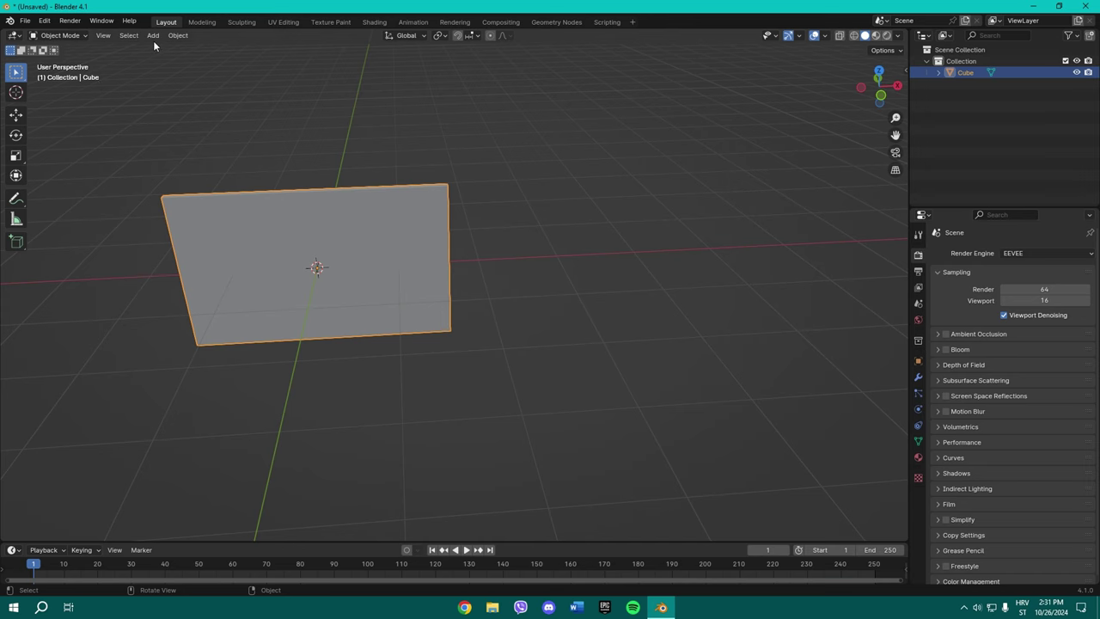
key(Tab)
mouse_move(303, 166)
middle_down()
mouse_move(344, 189)
mouse_move(137, 51)
middle_up()
Inset the panel's front face and extrude the inner face inward along its normal.
click(341, 244)
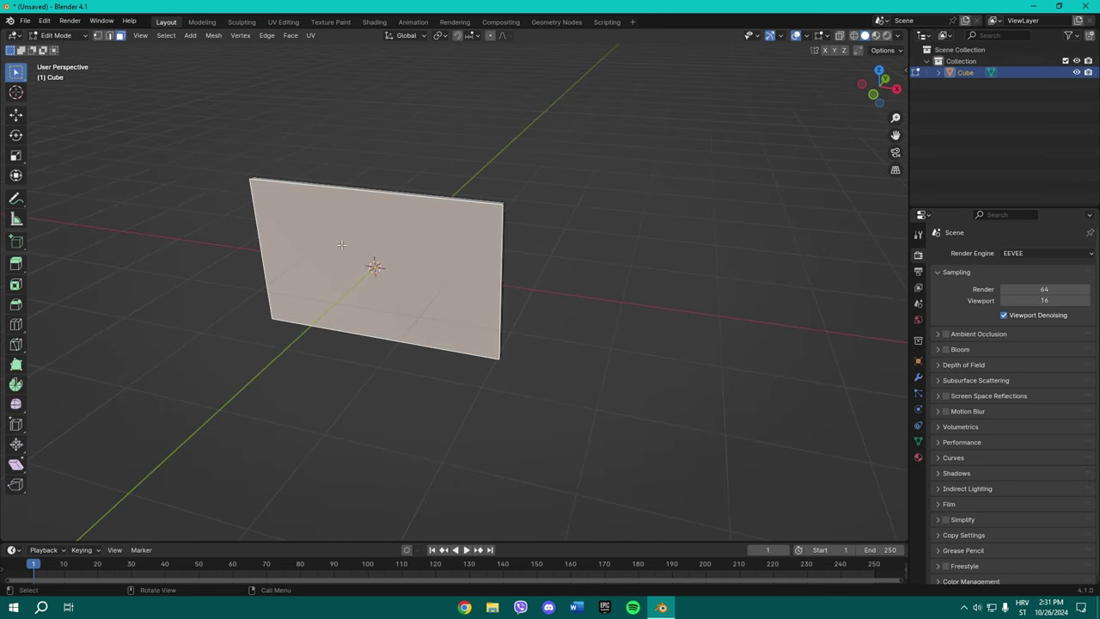
middle_drag(341, 244, 398, 249)
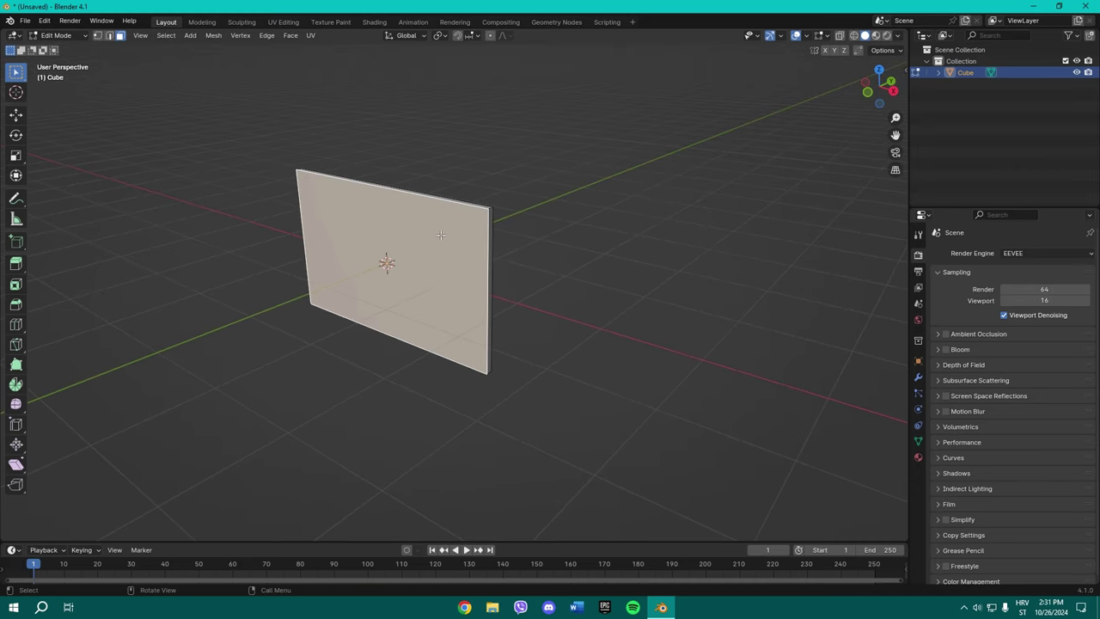
key(i)
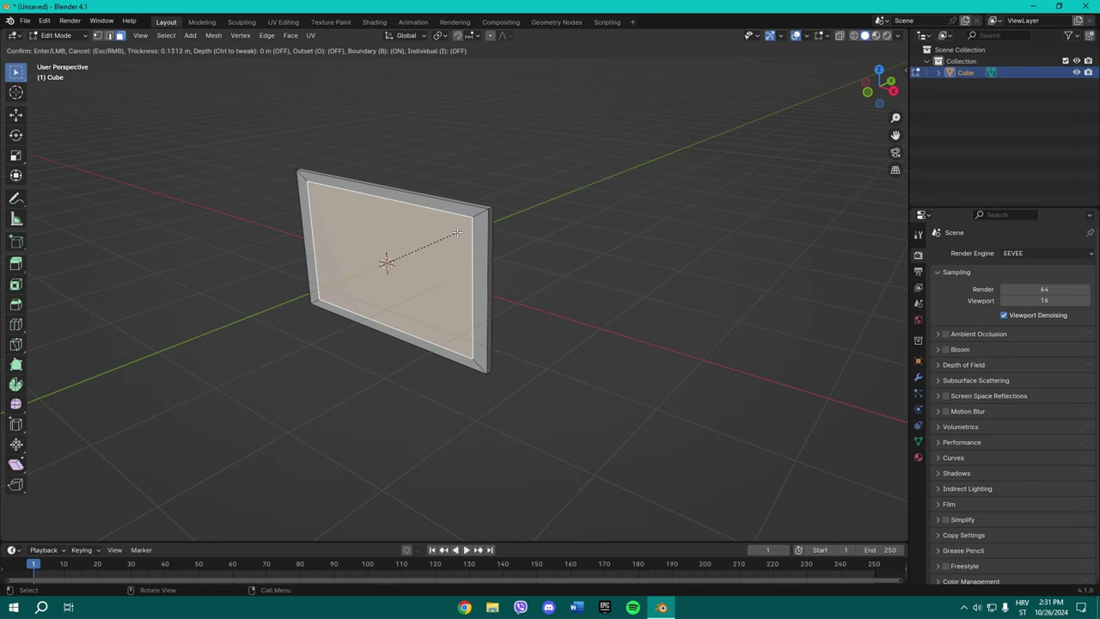
click(457, 233)
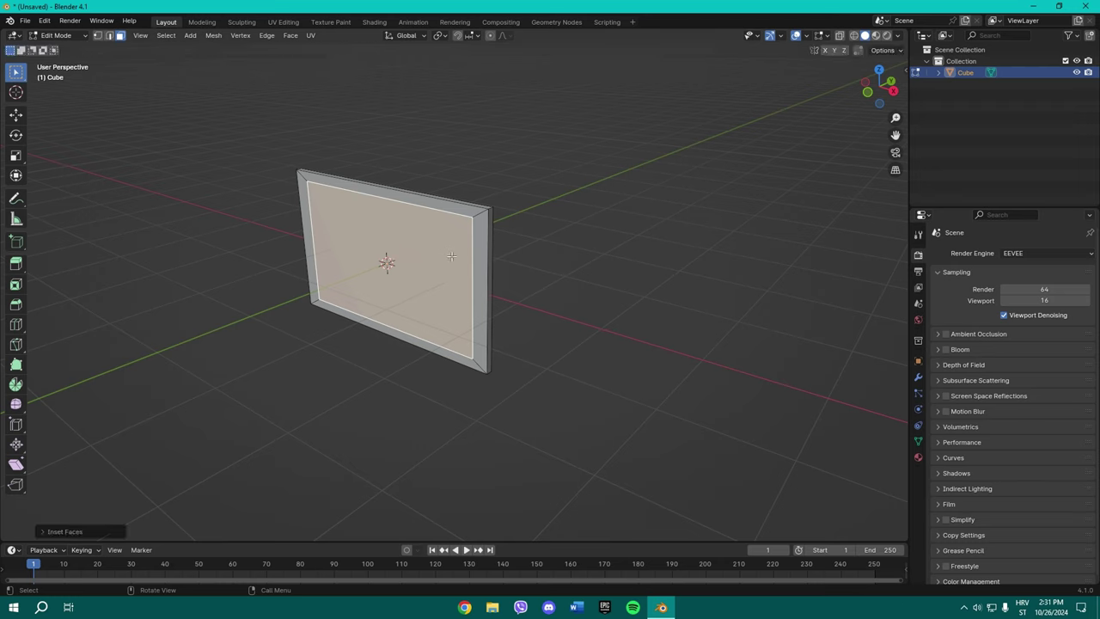
key(e)
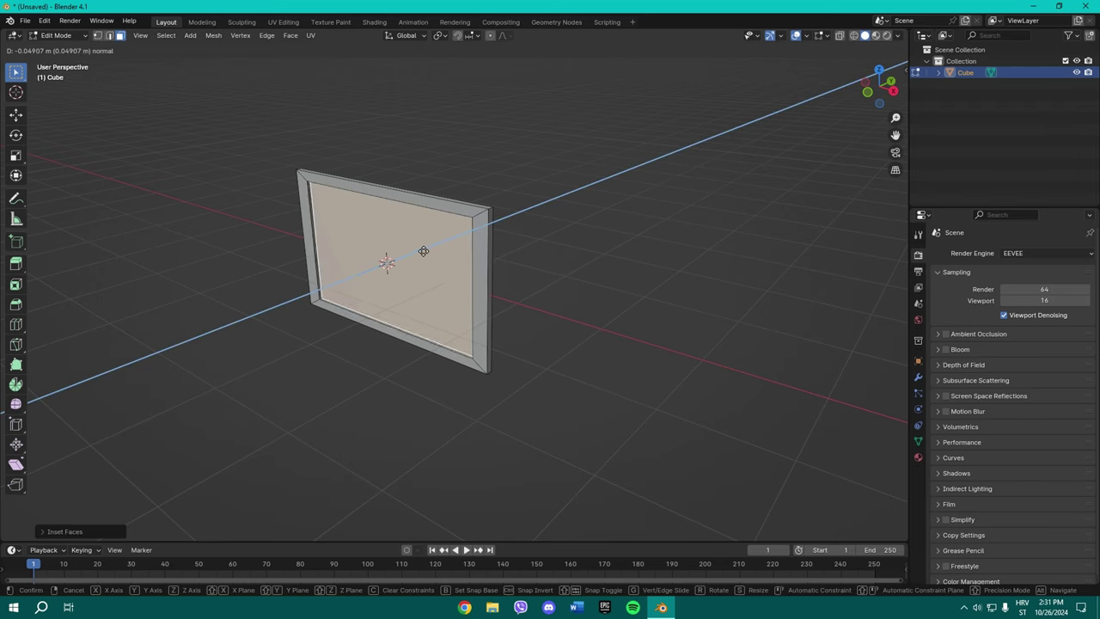
click(423, 250)
click(540, 245)
Inspect the framed panel from several angles and return to Object Mode.
middle_drag(292, 330, 375, 254)
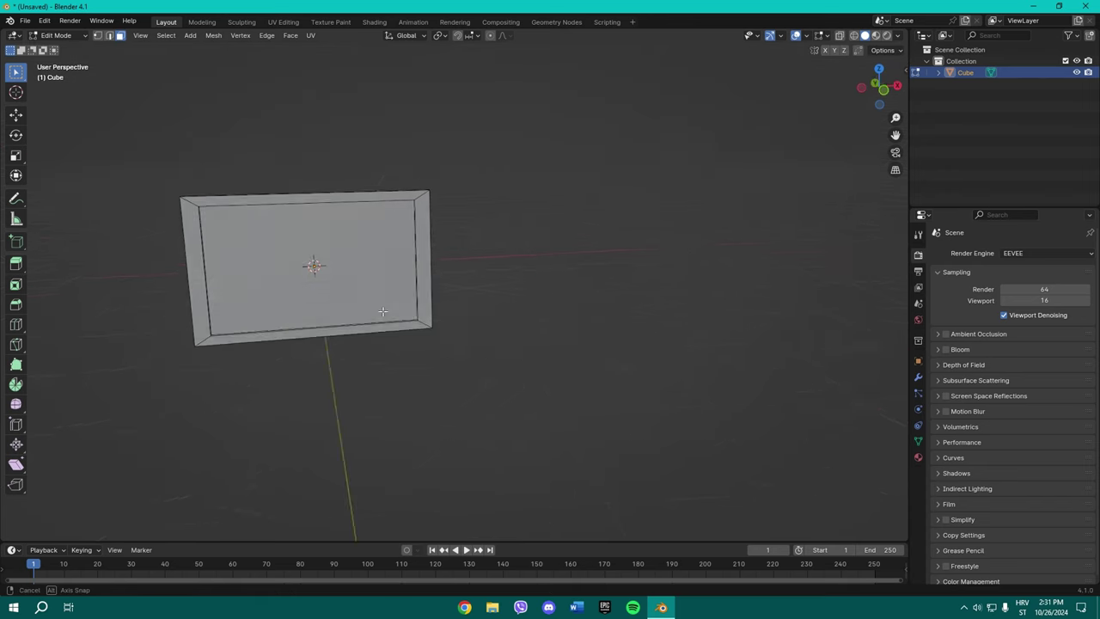
middle_drag(228, 252, 332, 267)
middle_drag(289, 226, 280, 245)
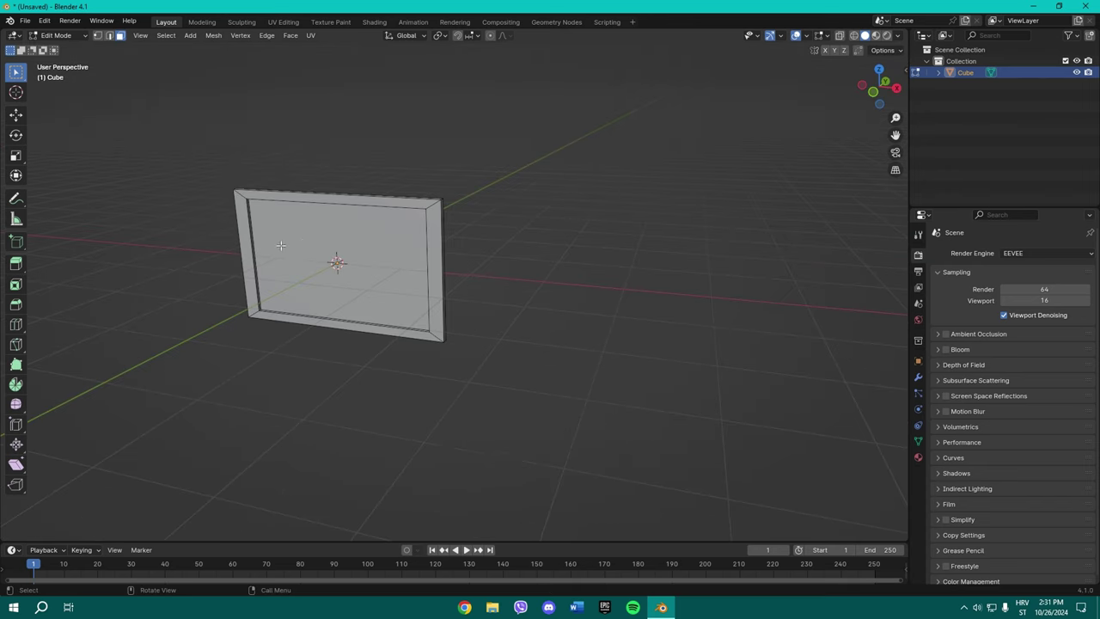
middle_drag(434, 224, 400, 314)
key(Tab)
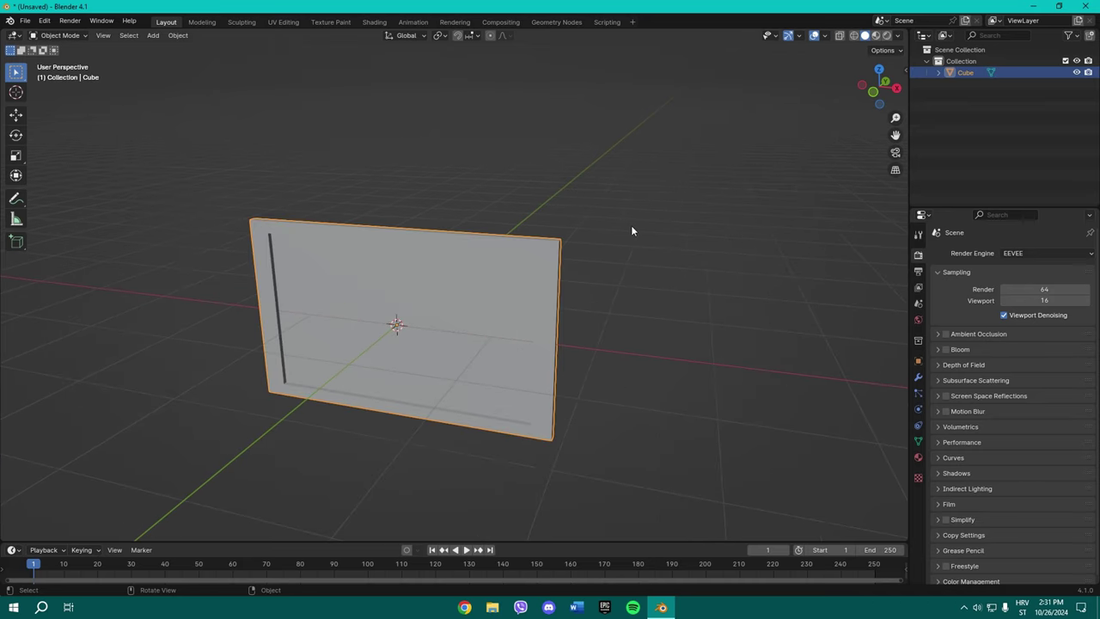
mouse_move(633, 227)
middle_down()
mouse_move(401, 254)
mouse_move(471, 226)
mouse_move(590, 226)
mouse_move(432, 253)
mouse_move(367, 244)
mouse_move(381, 239)
mouse_move(378, 227)
middle_up()
click(384, 254)
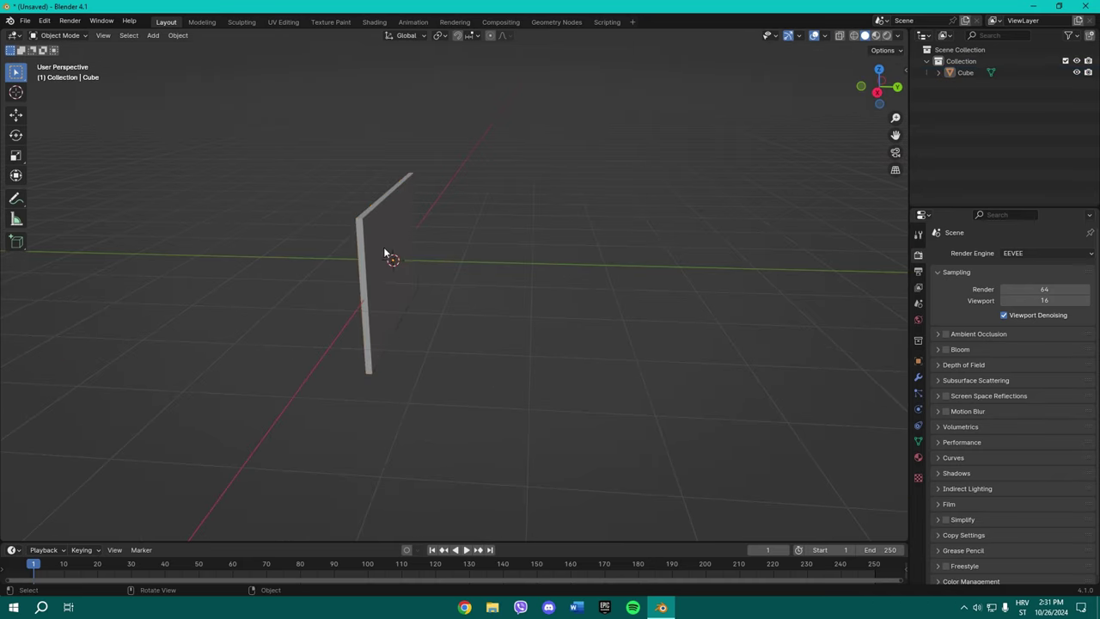
click(153, 35)
mouse_move(169, 48)
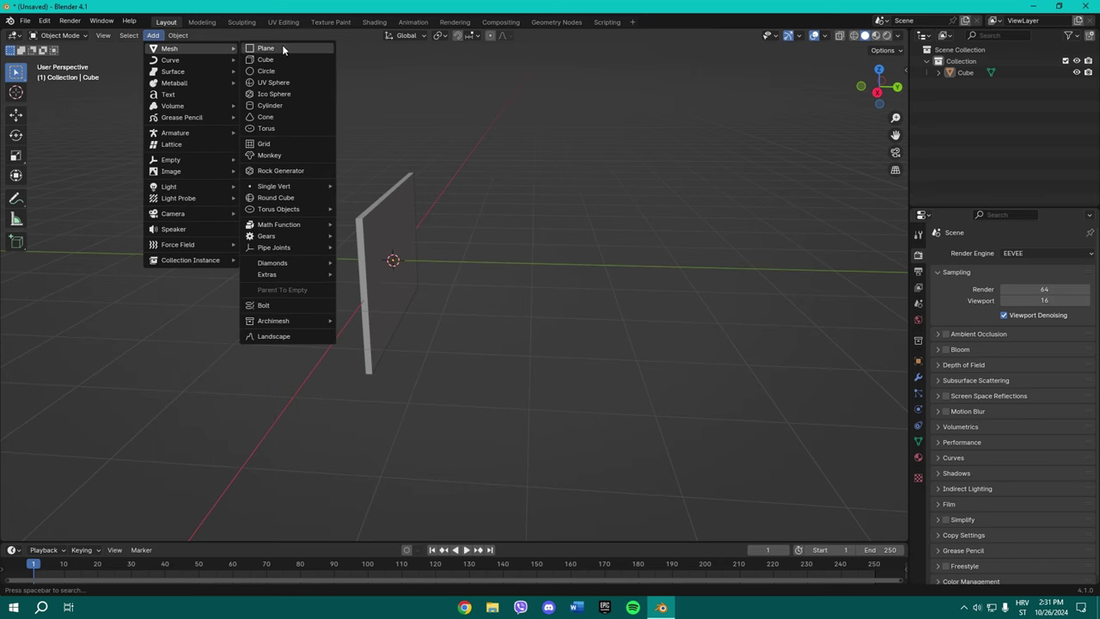
Add a plane mesh, move it beside the panel, and enter its Edit Mode.
click(280, 47)
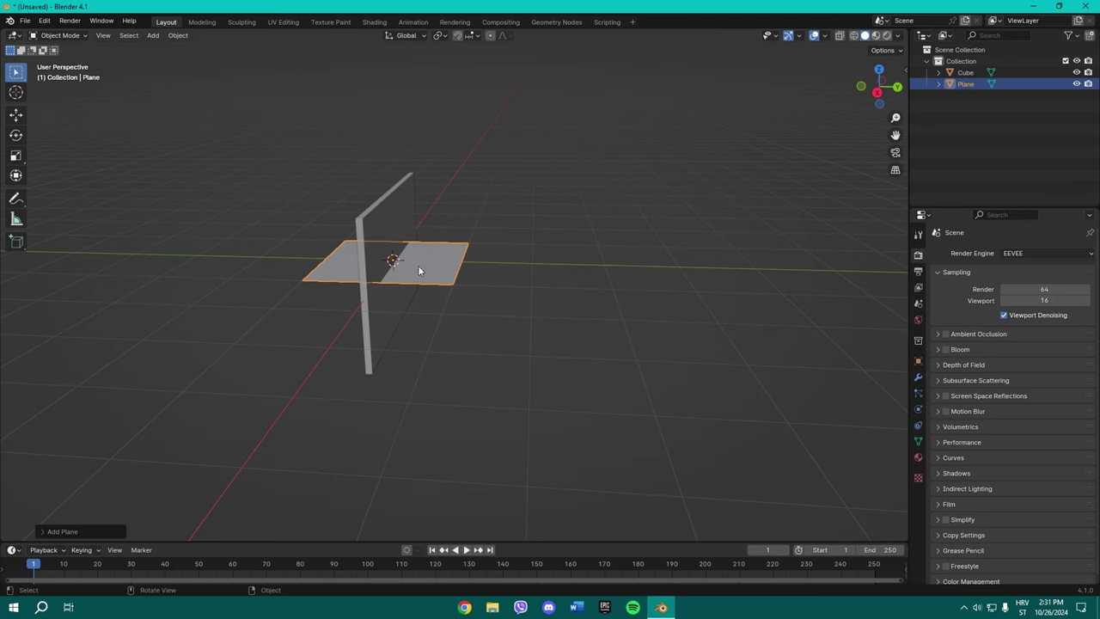
key(g)
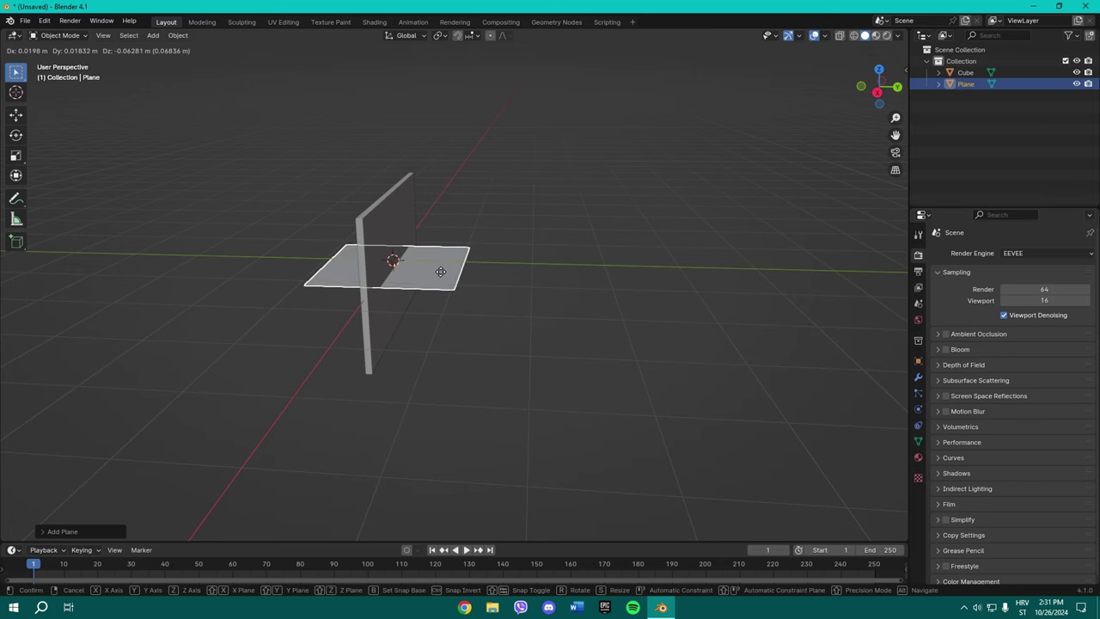
click(506, 278)
mouse_move(479, 246)
middle_down()
mouse_move(472, 267)
mouse_move(533, 167)
middle_up()
key(Tab)
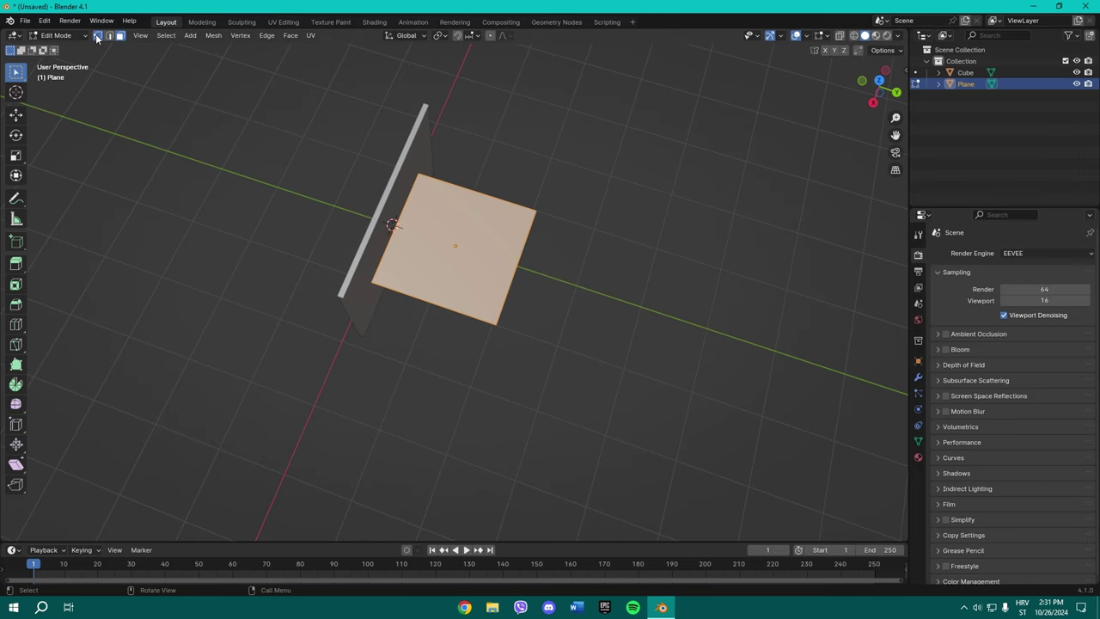
Bevel the plane's outer corner vertices with Ctrl+Shift+B into a six-sided shape.
click(609, 389)
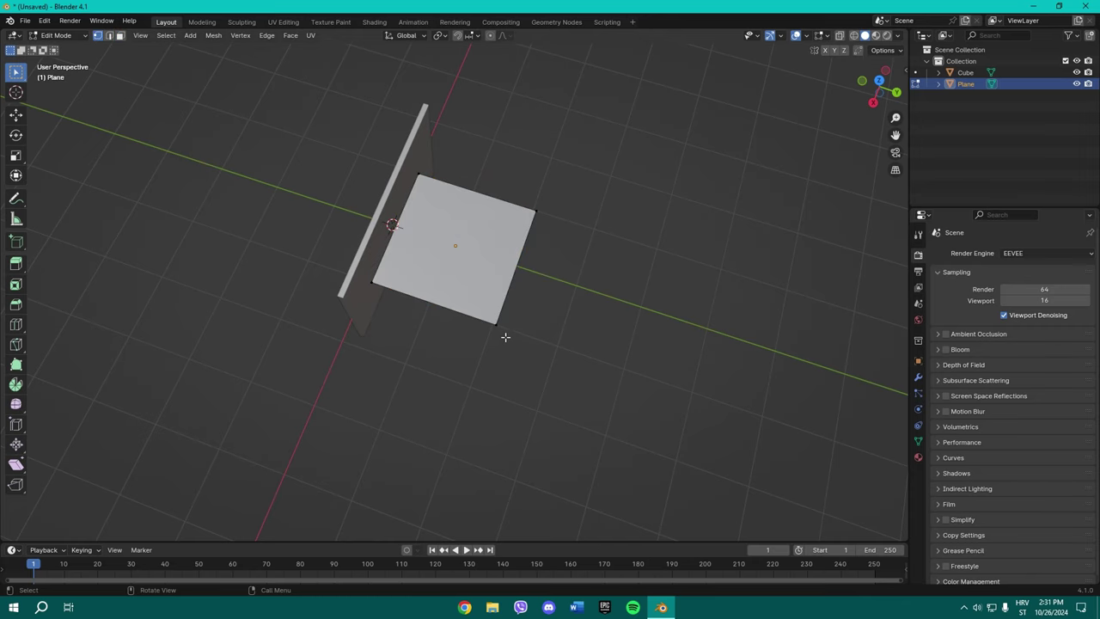
key(a)
shift+click(536, 211)
mouse_move(581, 255)
middle_down()
mouse_move(538, 270)
mouse_move(541, 241)
middle_up()
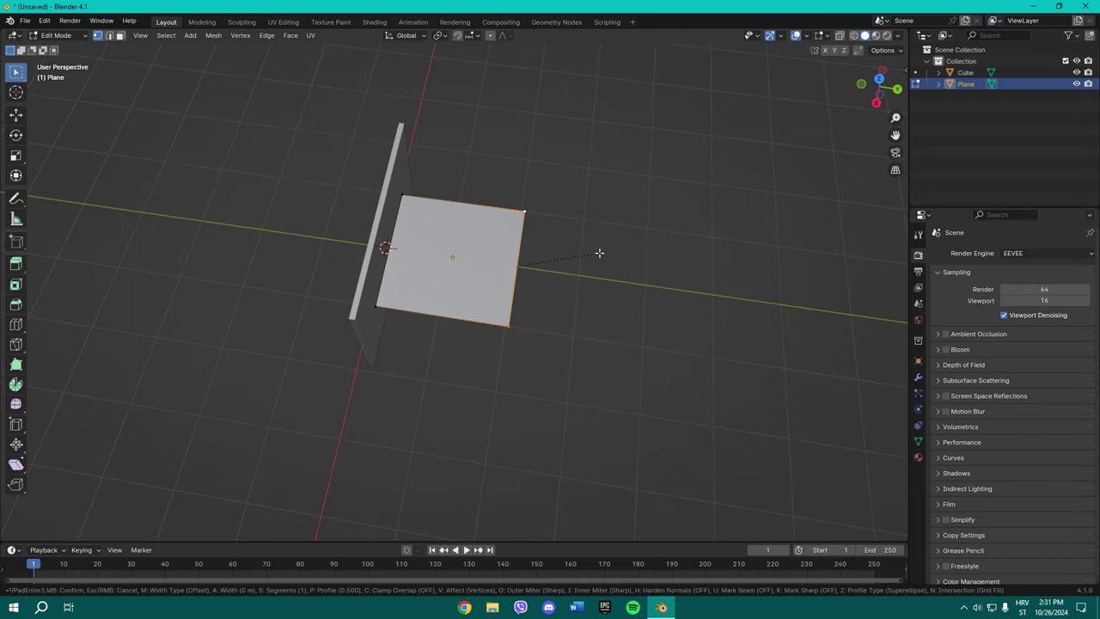
key(ctrl+shift+b)
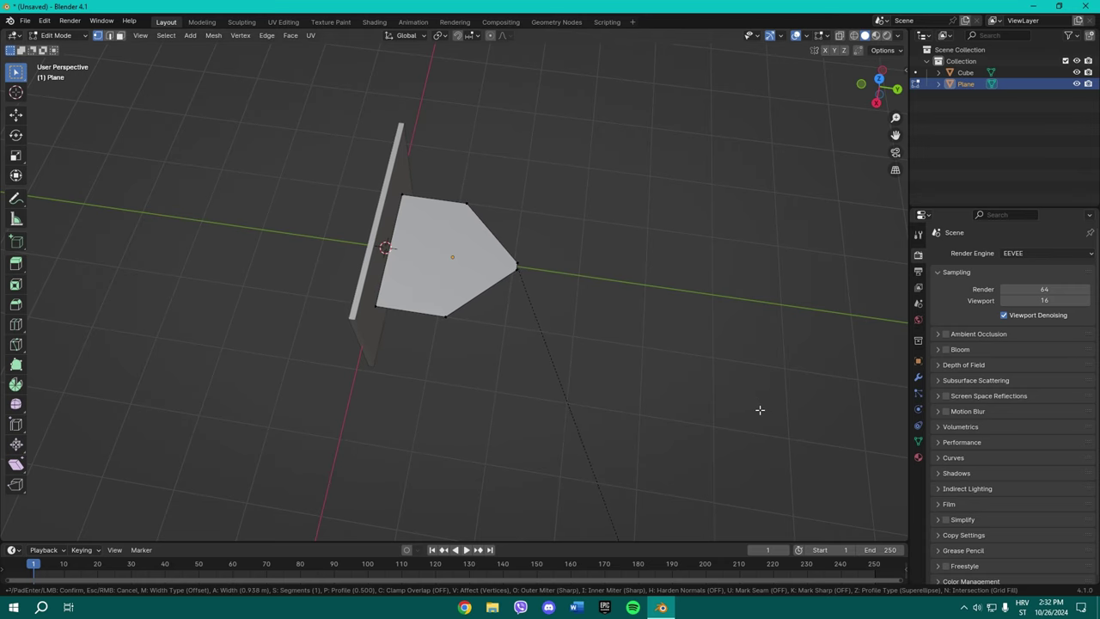
click(745, 378)
middle_drag(717, 370, 678, 342)
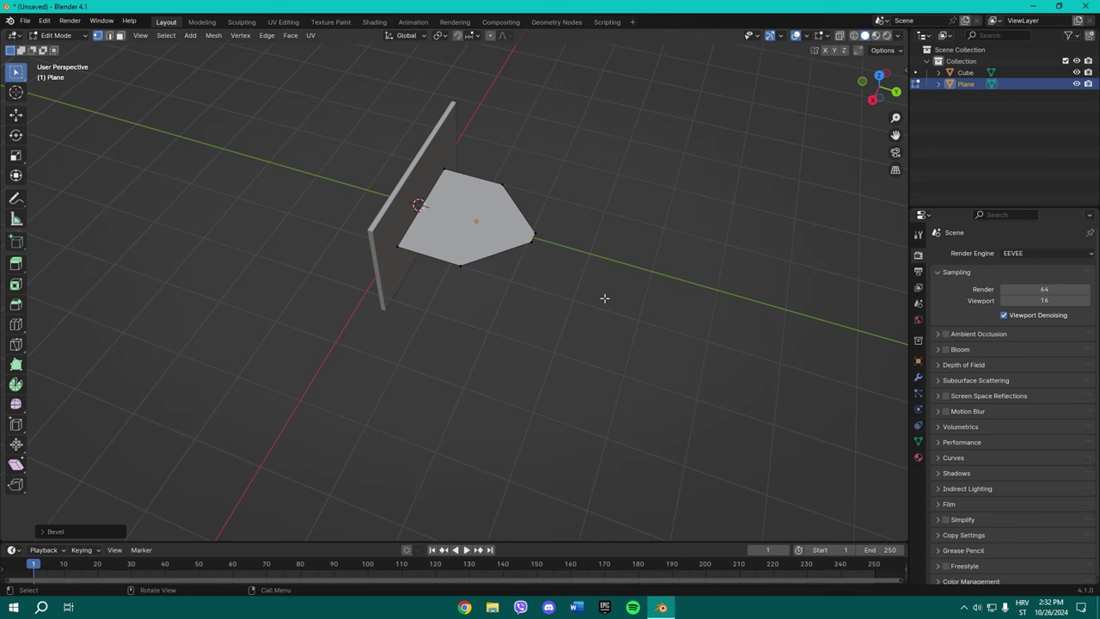
middle_drag(565, 284, 516, 266)
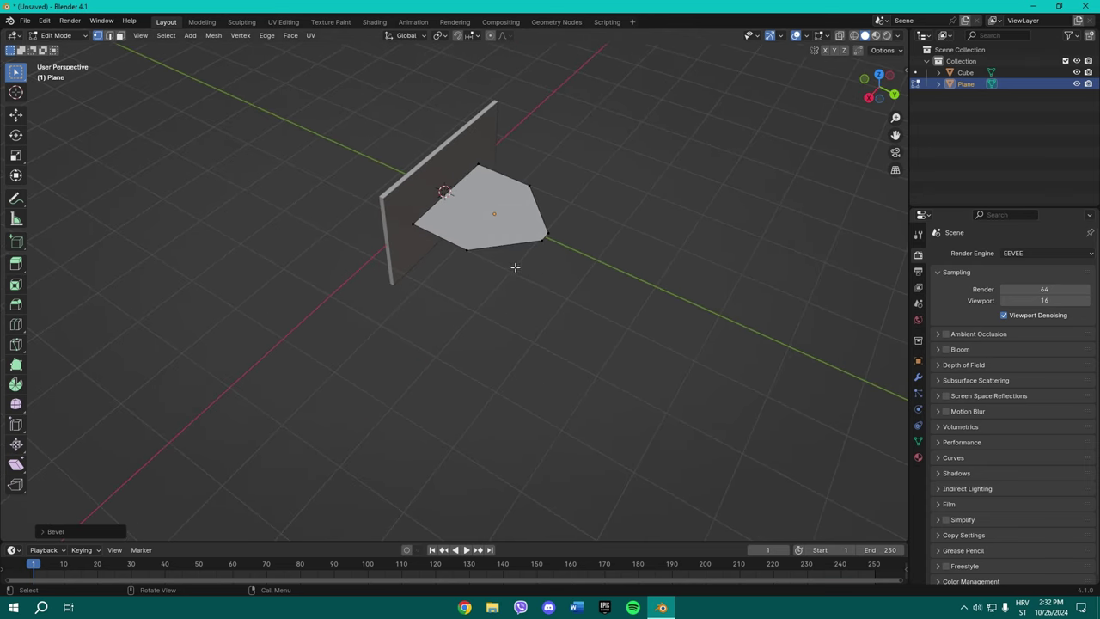
key(Tab)
Narrow the plane with Scale and tilt it about 125° around the X axis.
click(16, 155)
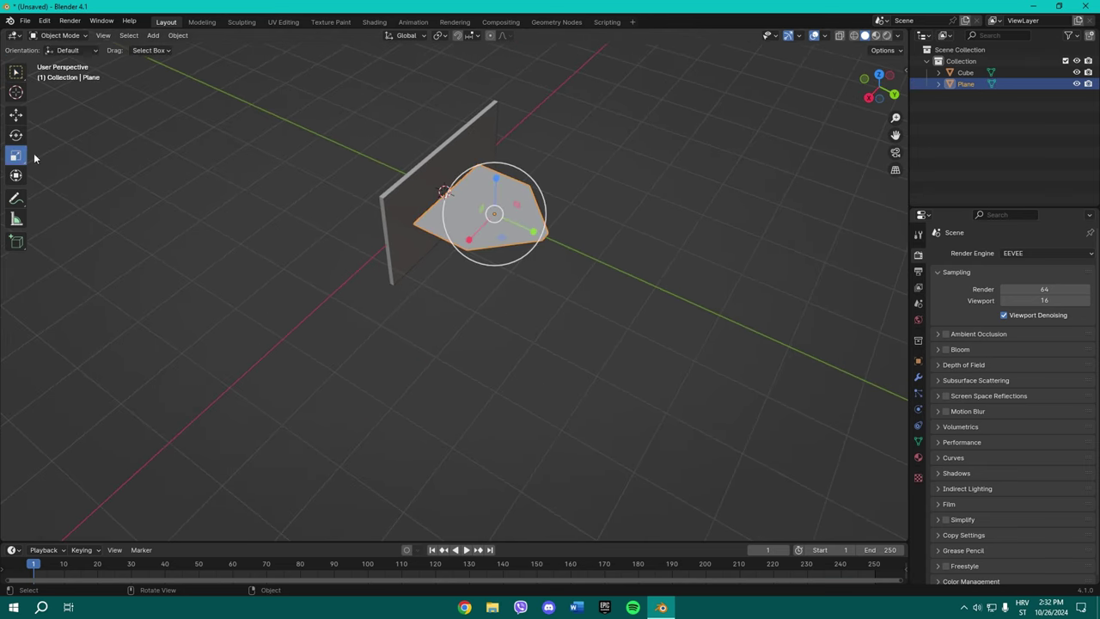
mouse_move(468, 239)
mouse_down()
mouse_move(491, 217)
mouse_move(533, 230)
mouse_up()
middle_drag(554, 240, 581, 235)
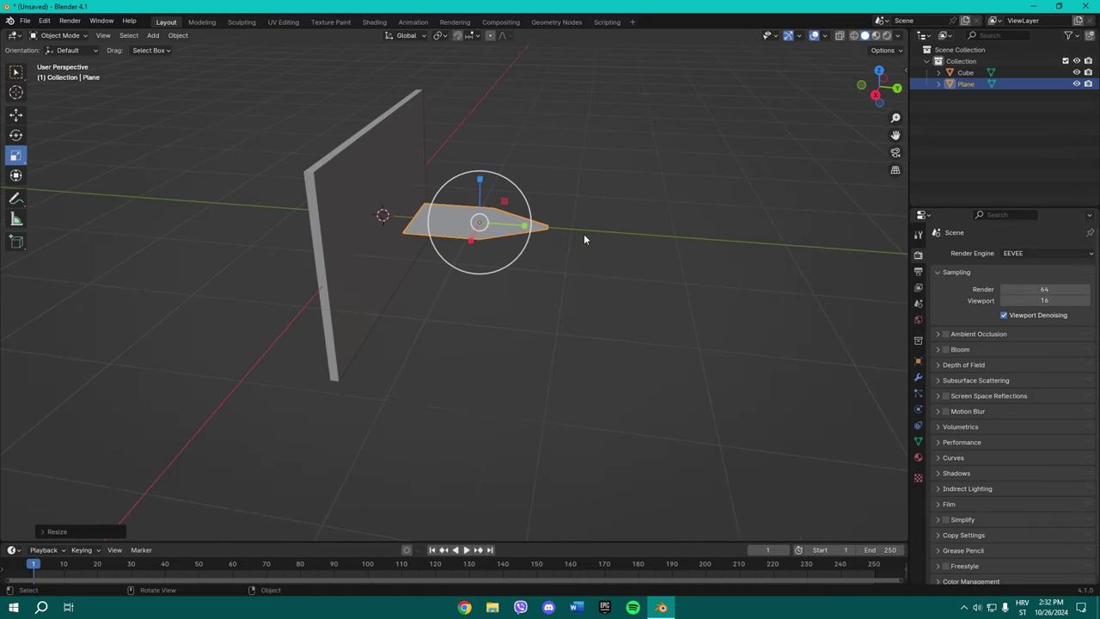
key(r)
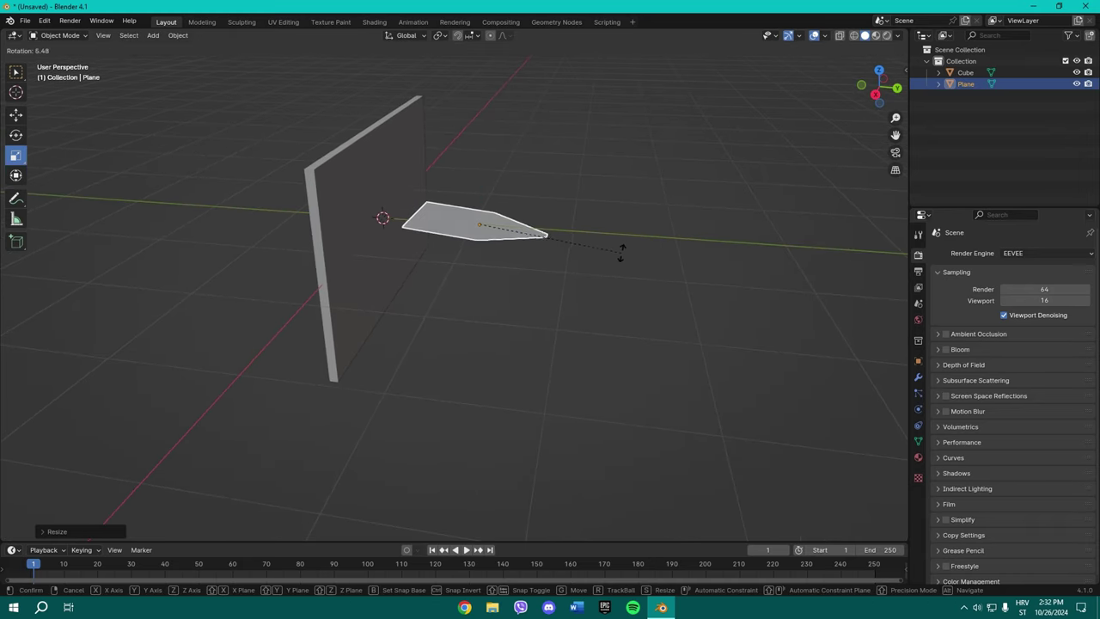
key(y)
key(x)
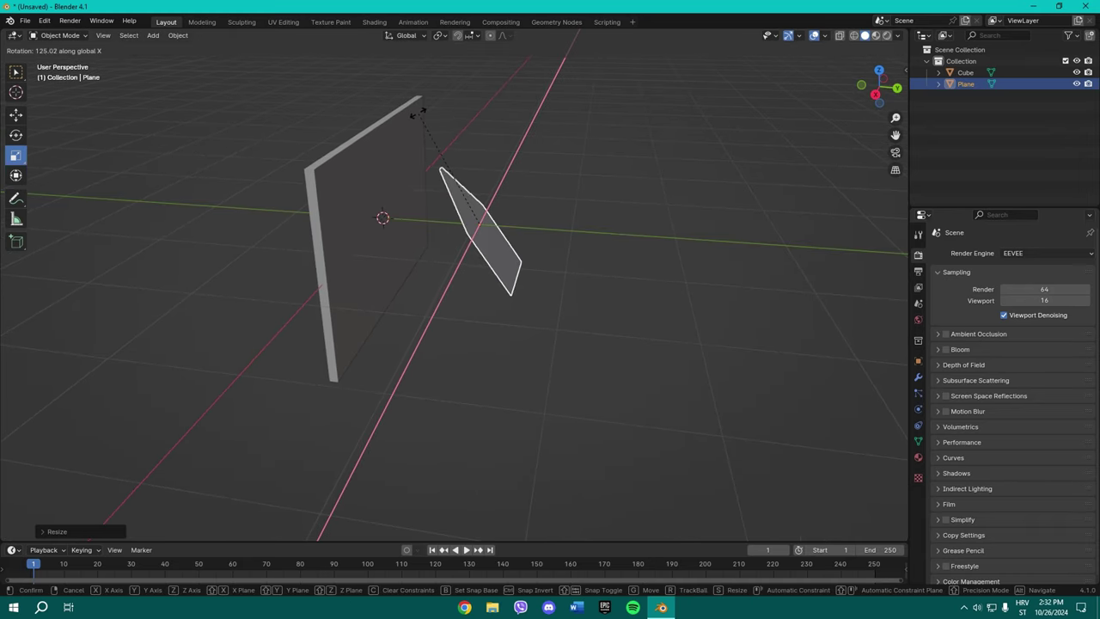
click(444, 133)
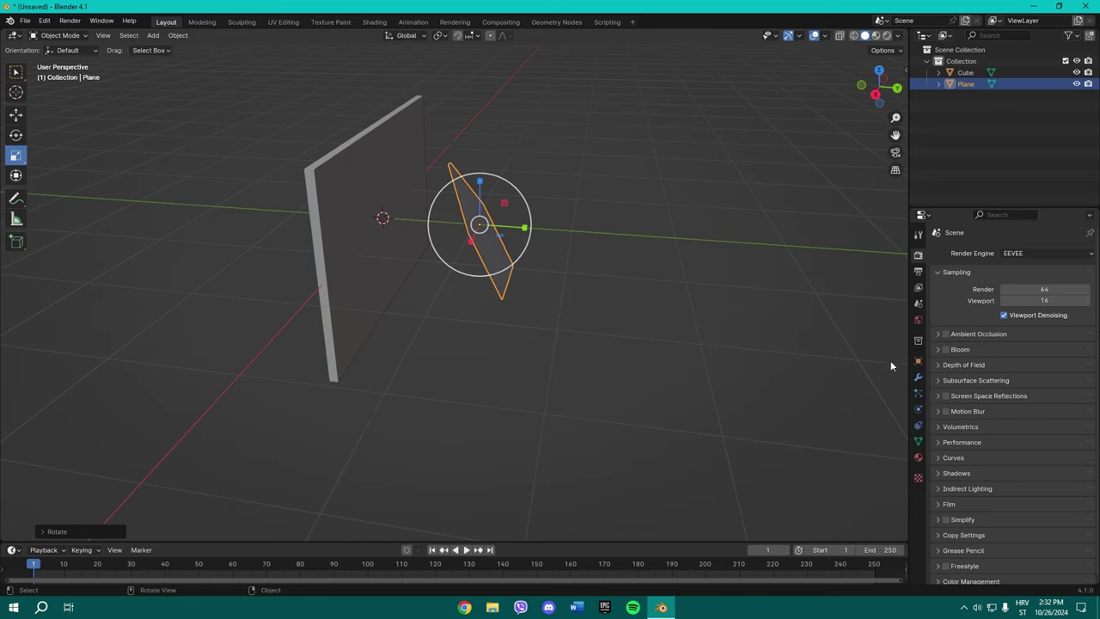
click(917, 409)
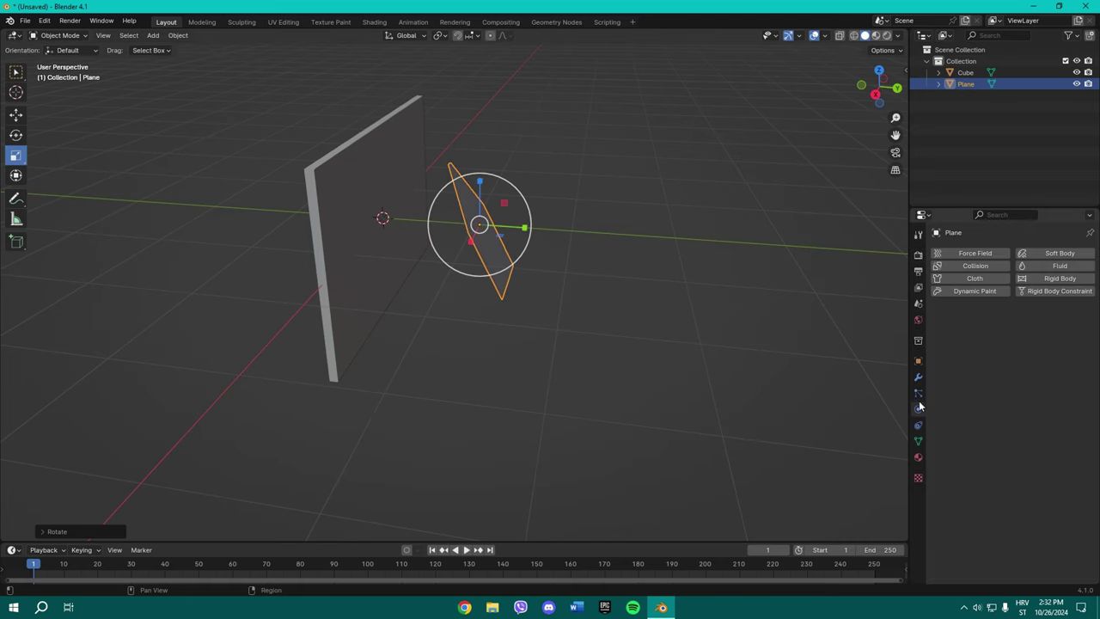
Add a Solidify modifier giving the plane a 0.08 m thickness.
click(917, 377)
click(969, 252)
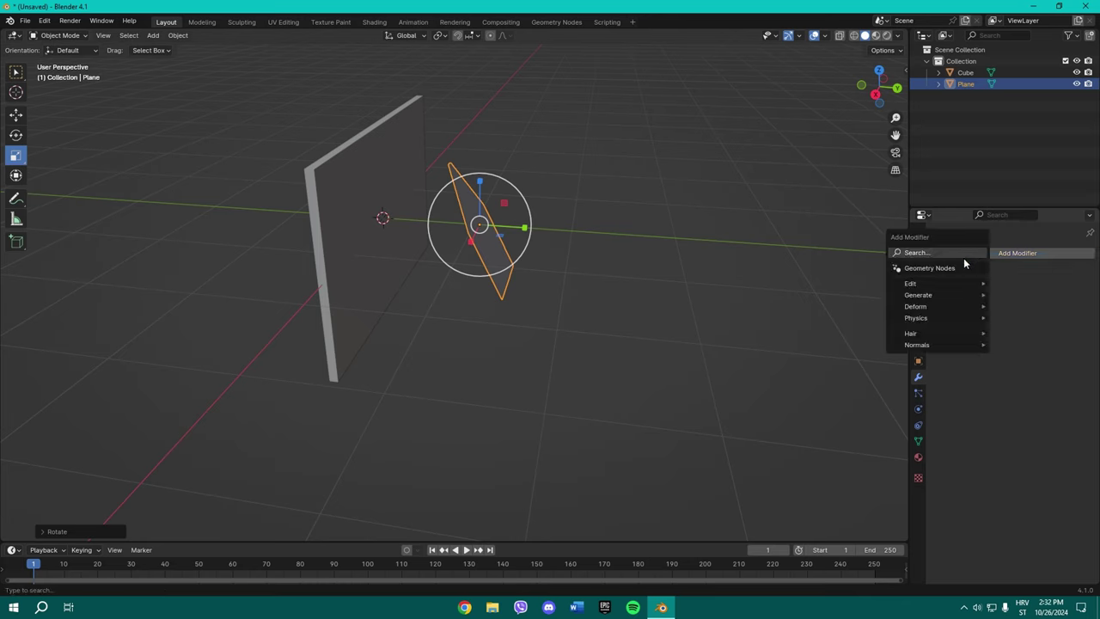
click(1042, 253)
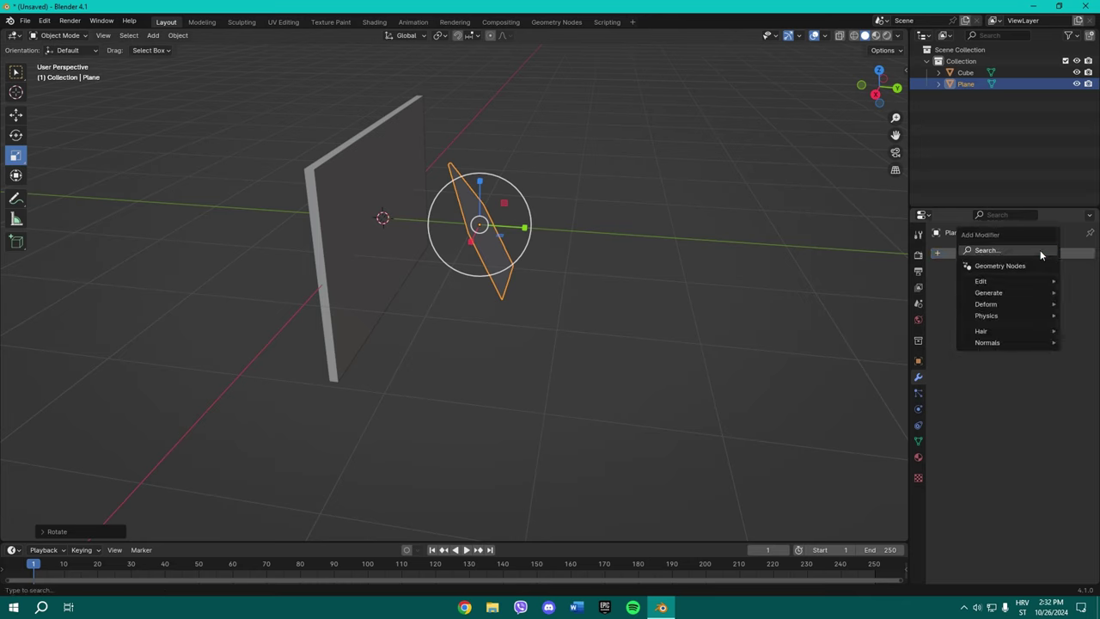
mouse_move(917, 295)
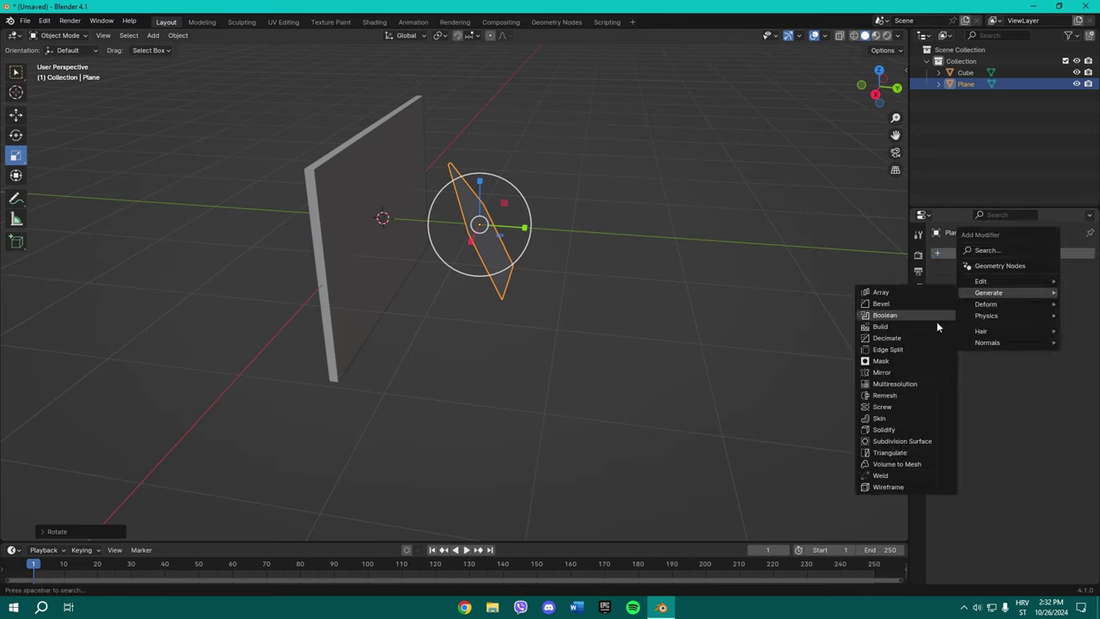
click(883, 429)
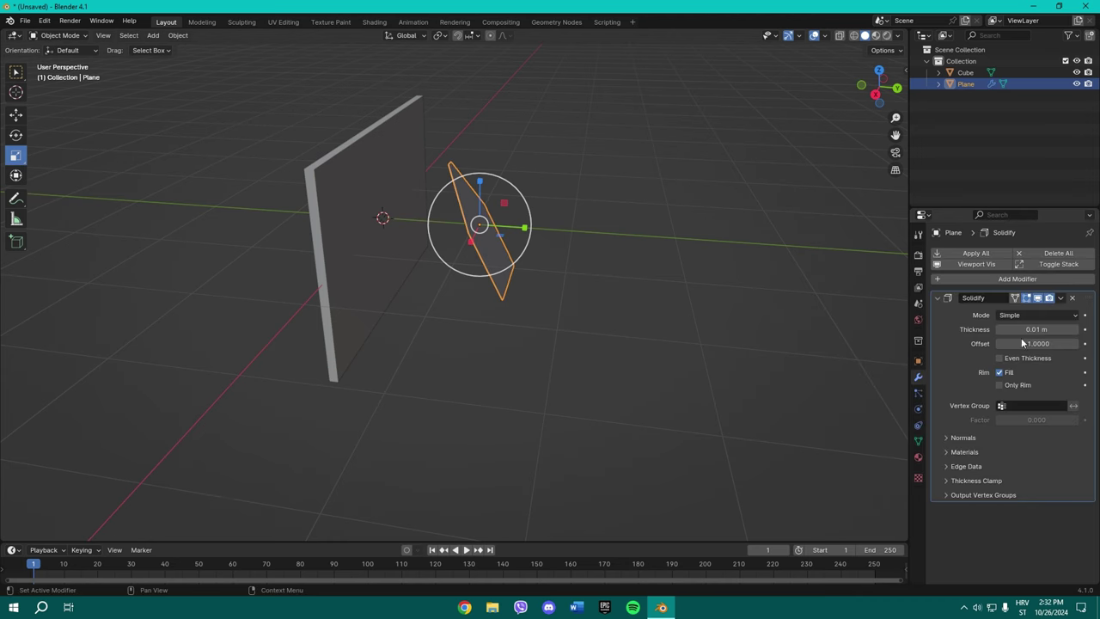
middle_drag(683, 326, 678, 301)
drag(1035, 329, 1056, 329)
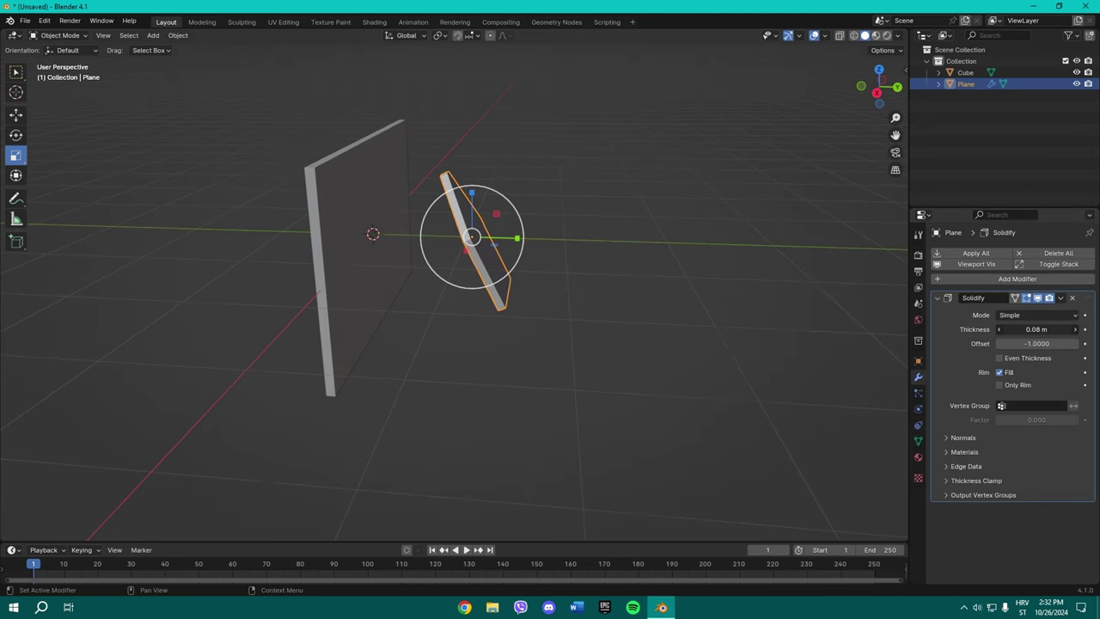
click(594, 270)
click(477, 244)
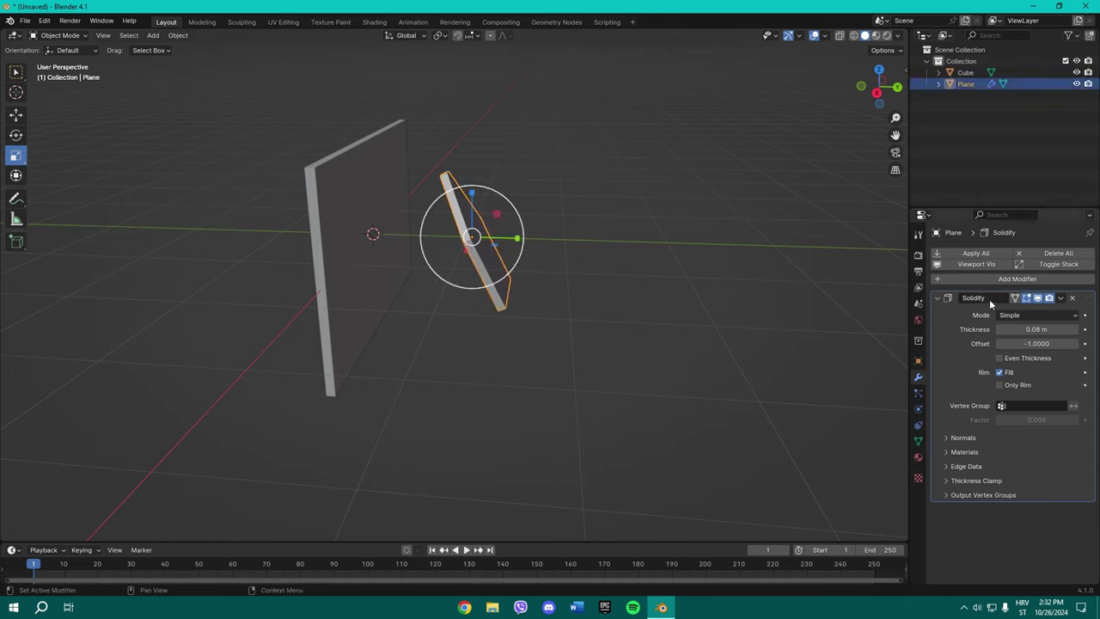
Apply the Solidify modifier and slide the stand along Y toward the wall panel.
click(965, 252)
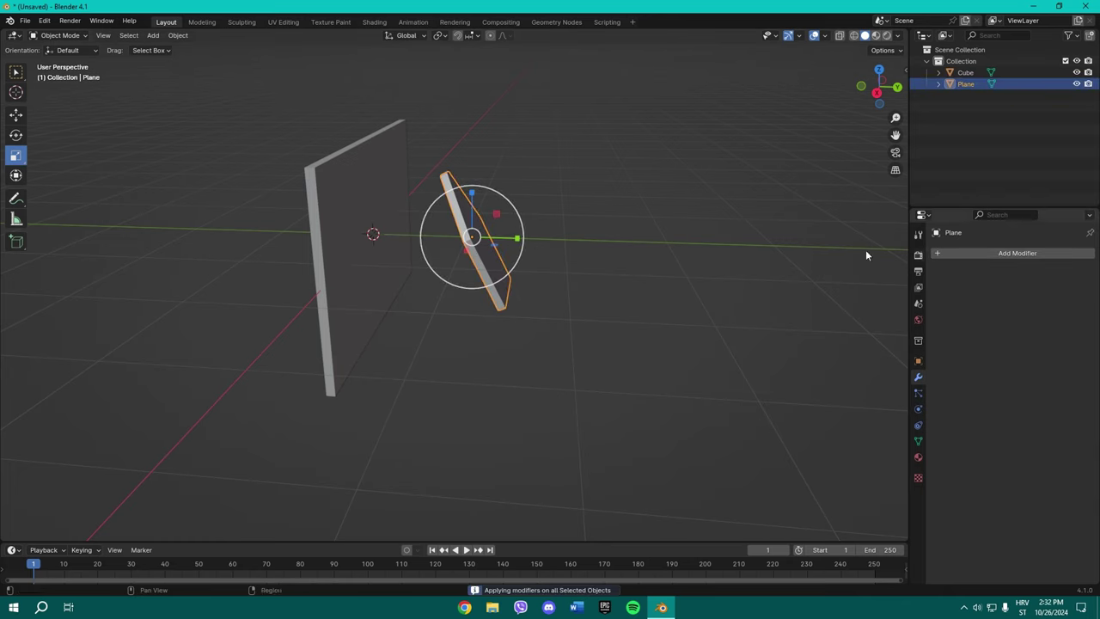
click(517, 297)
mouse_move(592, 256)
middle_down()
mouse_move(517, 297)
mouse_move(545, 236)
middle_up()
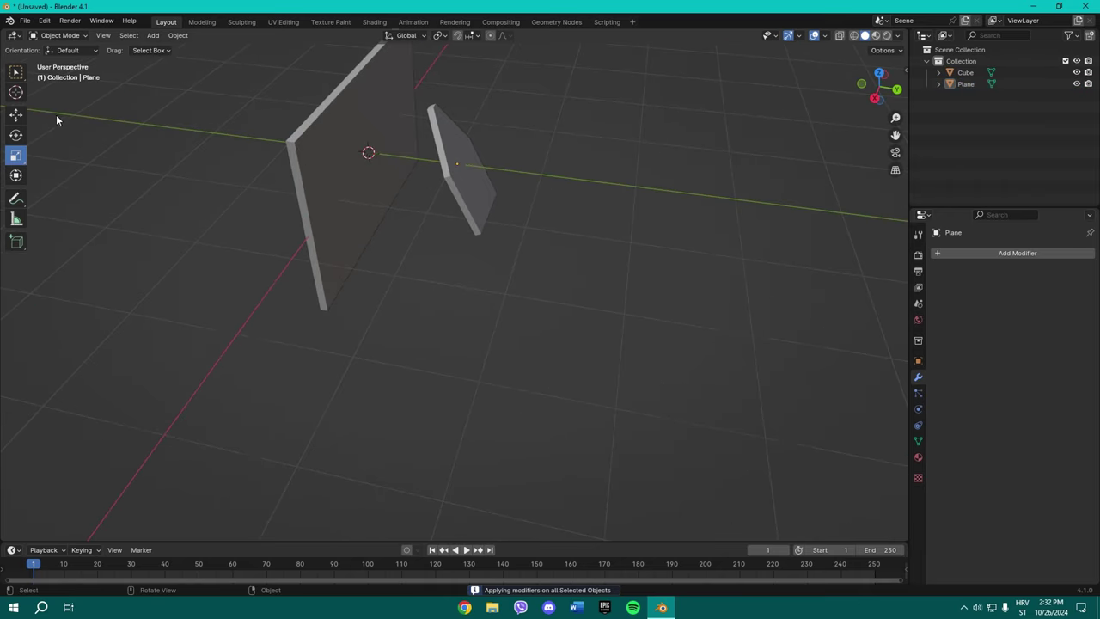
key(shift+space)
key(g)
click(464, 168)
drag(458, 142, 459, 155)
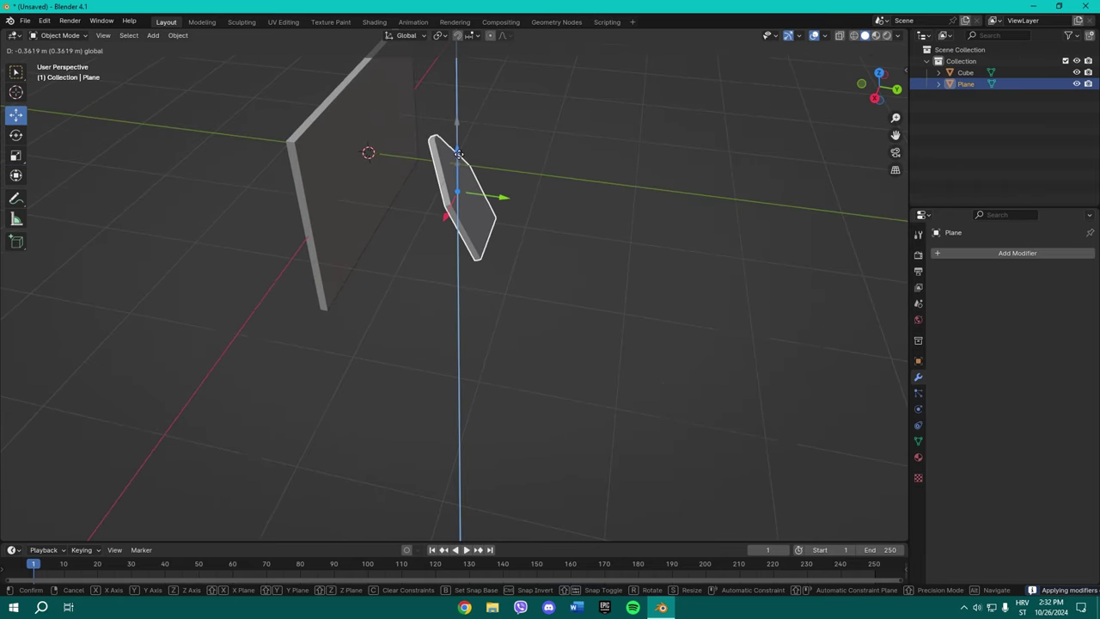
drag(507, 202, 437, 196)
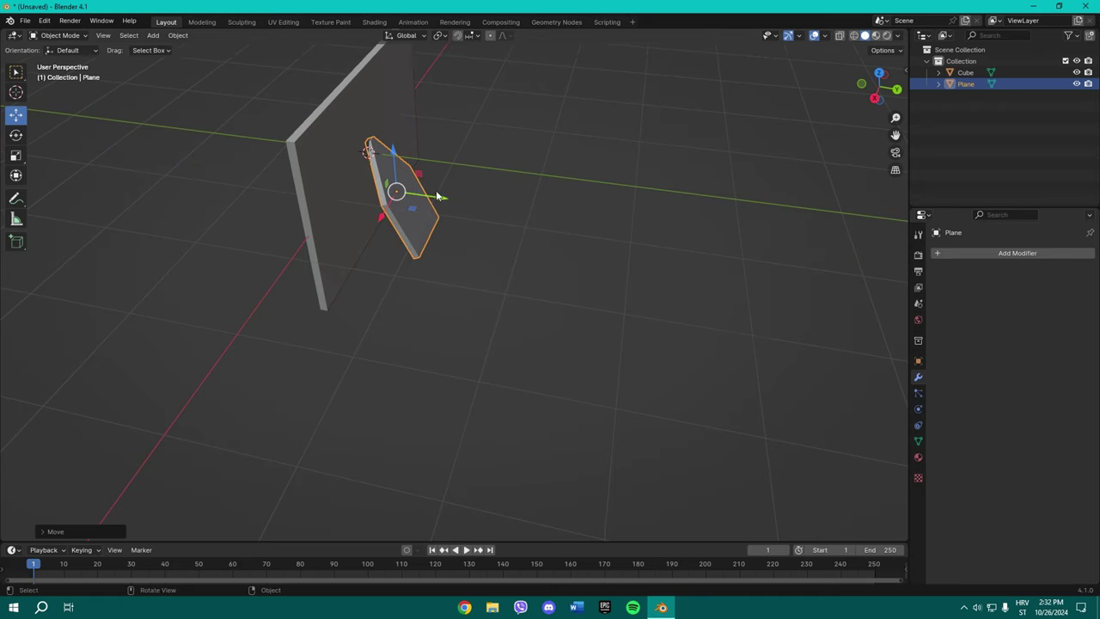
middle_drag(436, 196, 484, 146)
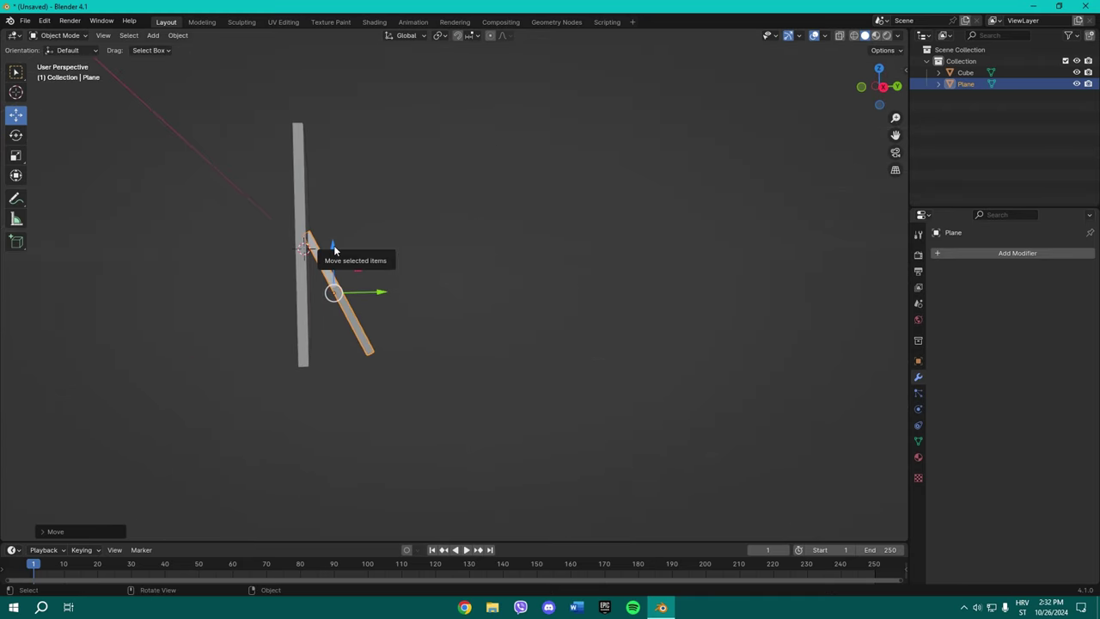
click(336, 250)
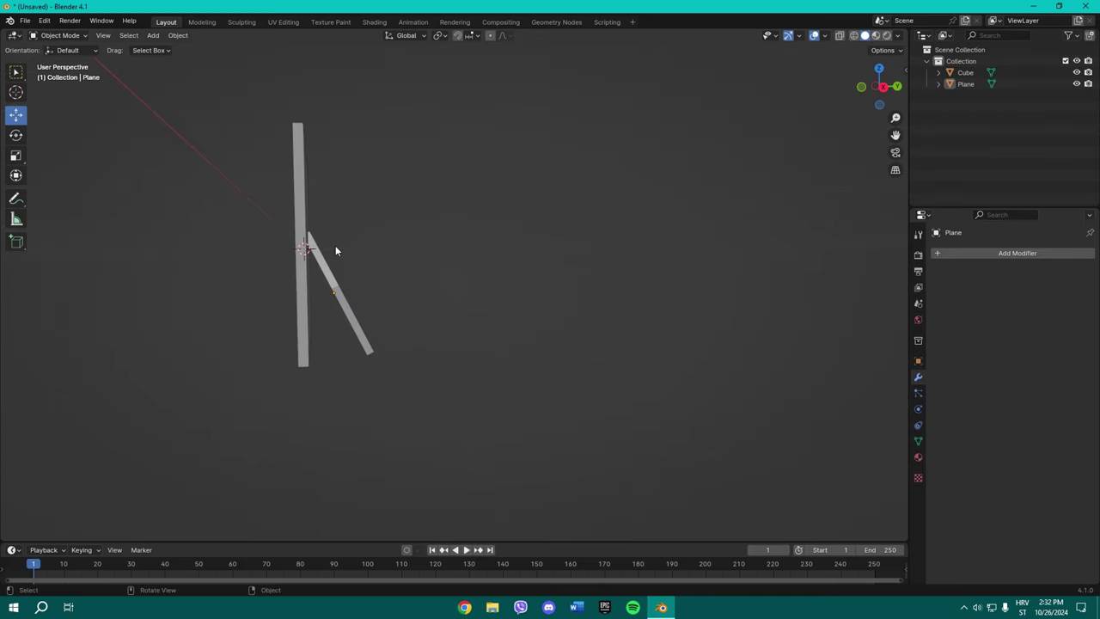
click(348, 298)
Tilt the stand around the X axis and nudge it along Y.
key(r)
key(x)
click(399, 279)
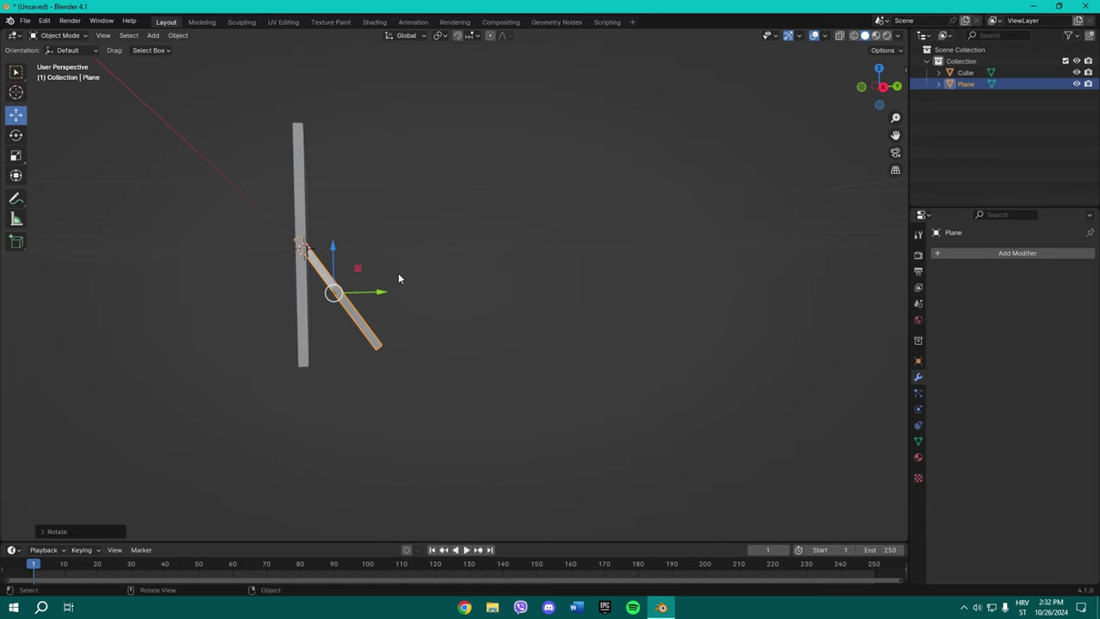
key(g)
key(y)
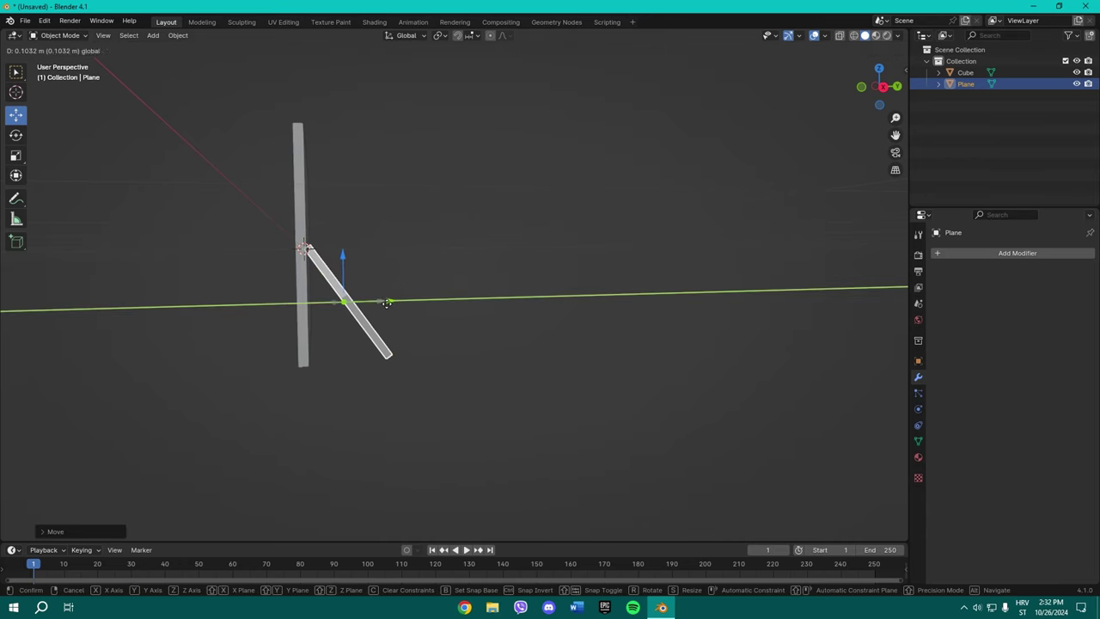
click(316, 301)
mouse_move(316, 301)
middle_down()
mouse_move(436, 306)
mouse_move(305, 321)
mouse_move(407, 300)
middle_up()
click(436, 306)
click(435, 303)
Scale the stand to 0.78, place it against the panel's back, and box-select both.
key(s)
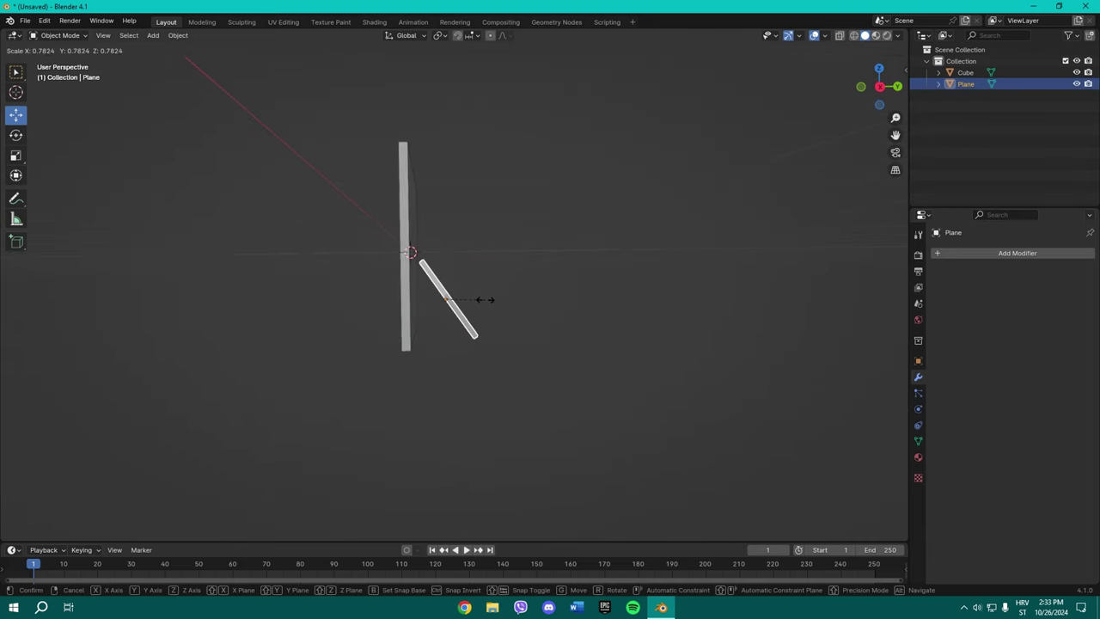
click(446, 270)
key(g)
key(z)
key(y)
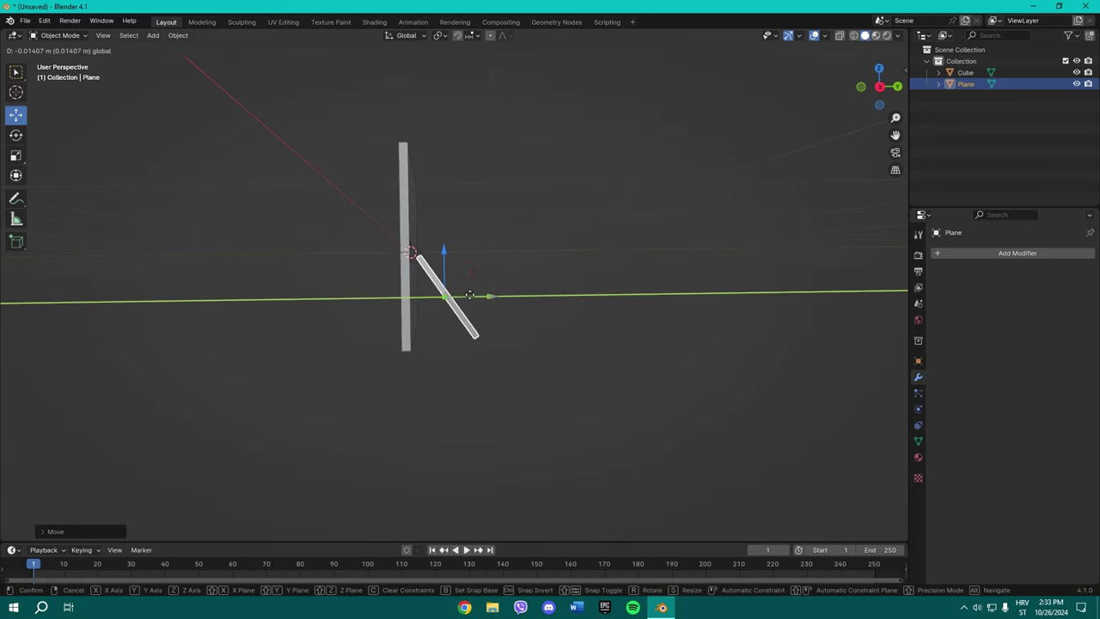
click(463, 295)
click(403, 226)
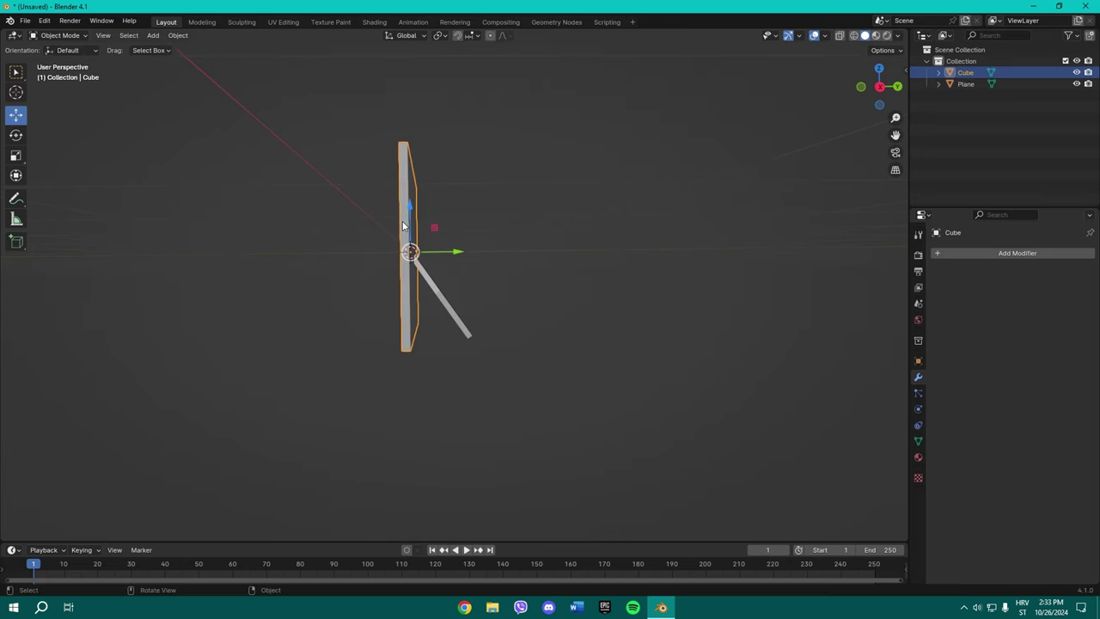
mouse_move(434, 227)
middle_down()
mouse_move(521, 274)
mouse_move(589, 292)
mouse_move(504, 297)
mouse_move(349, 253)
middle_up()
click(501, 259)
drag(569, 337, 396, 225)
Join the stand and wall panel into one object from the context menu.
right_click(481, 274)
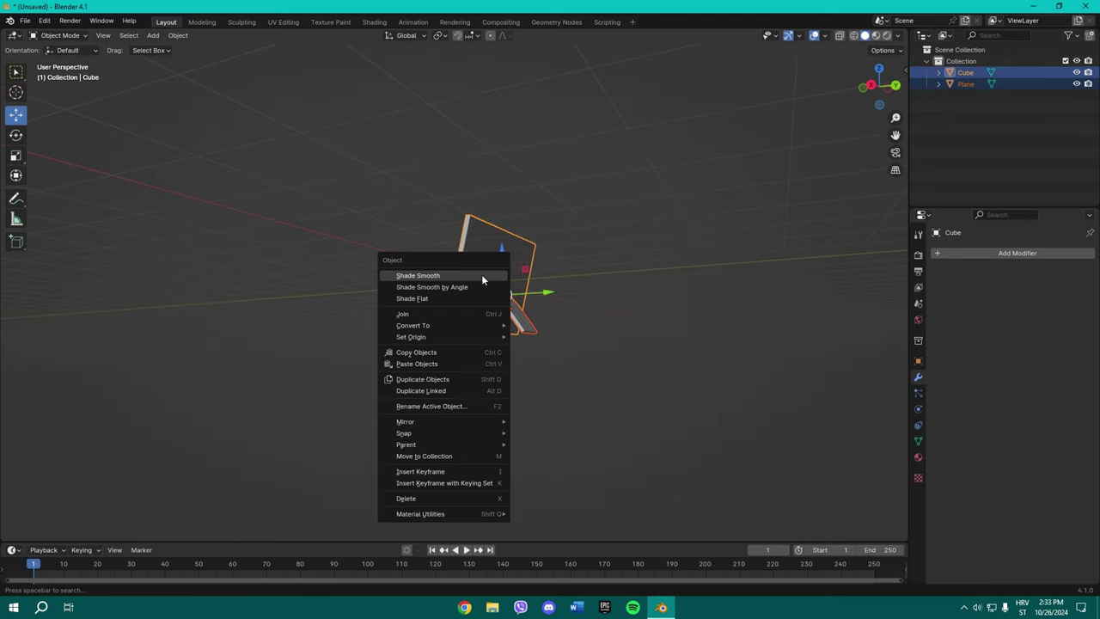
click(436, 313)
mouse_move(417, 291)
middle_down()
mouse_move(478, 333)
mouse_move(236, 218)
mouse_move(363, 233)
mouse_move(425, 272)
mouse_move(516, 272)
mouse_move(405, 260)
middle_up()
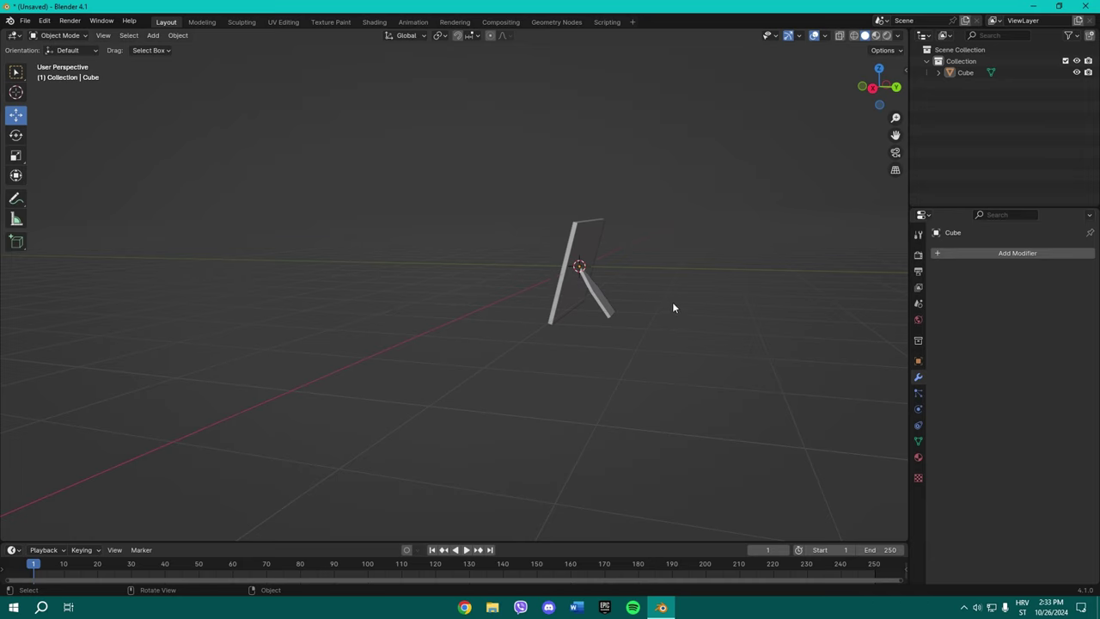
click(597, 291)
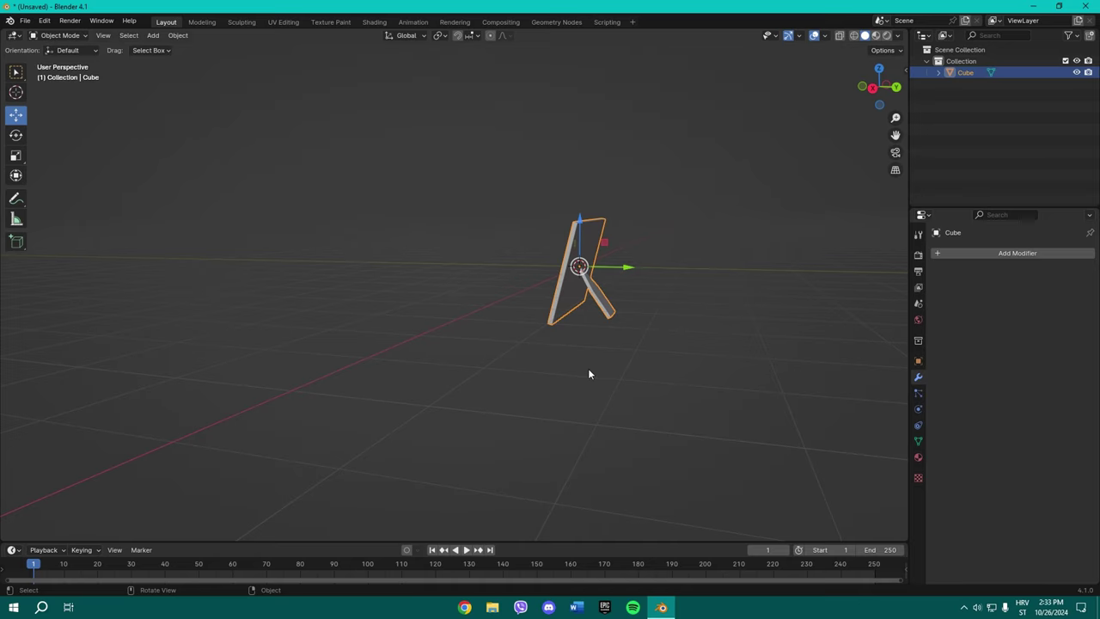
Orbit to face the frame's front, select it, and enter Edit Mode.
mouse_move(588, 374)
middle_down()
mouse_move(648, 374)
mouse_move(528, 352)
middle_up()
mouse_move(625, 333)
middle_down()
mouse_move(591, 330)
mouse_move(624, 334)
middle_up()
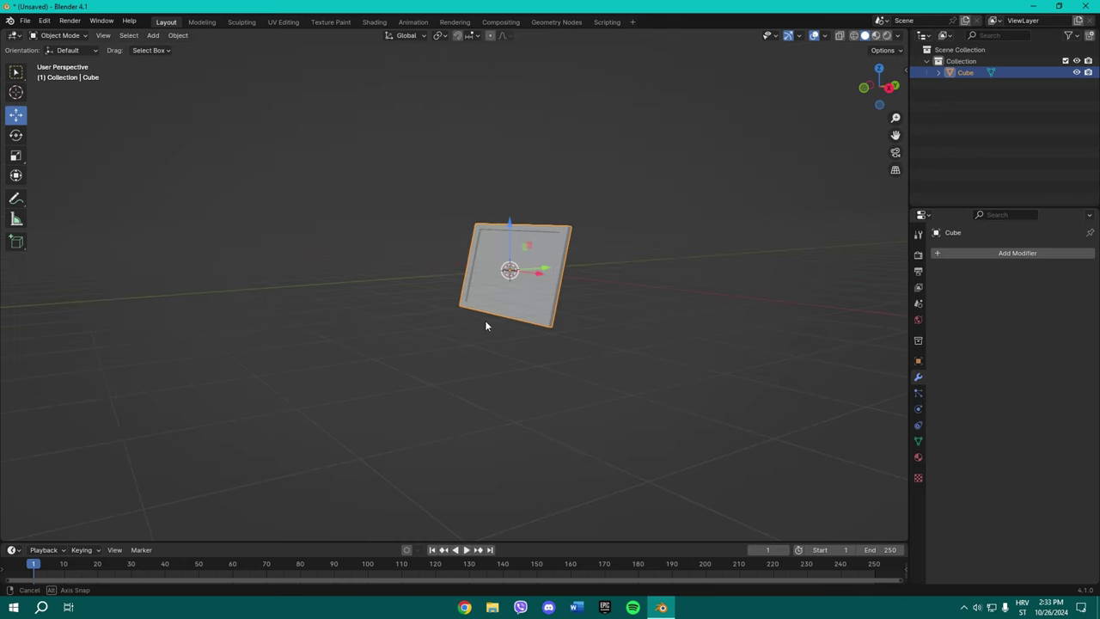
middle_drag(484, 320, 526, 335)
scroll(505, 321, up, 3)
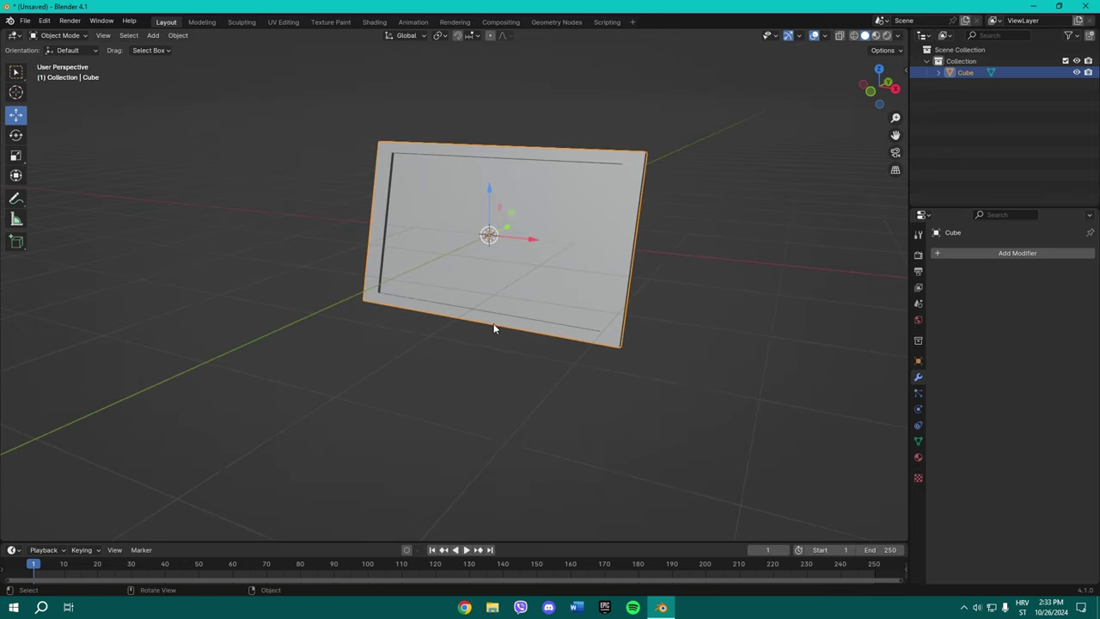
click(551, 377)
click(508, 237)
key(Tab)
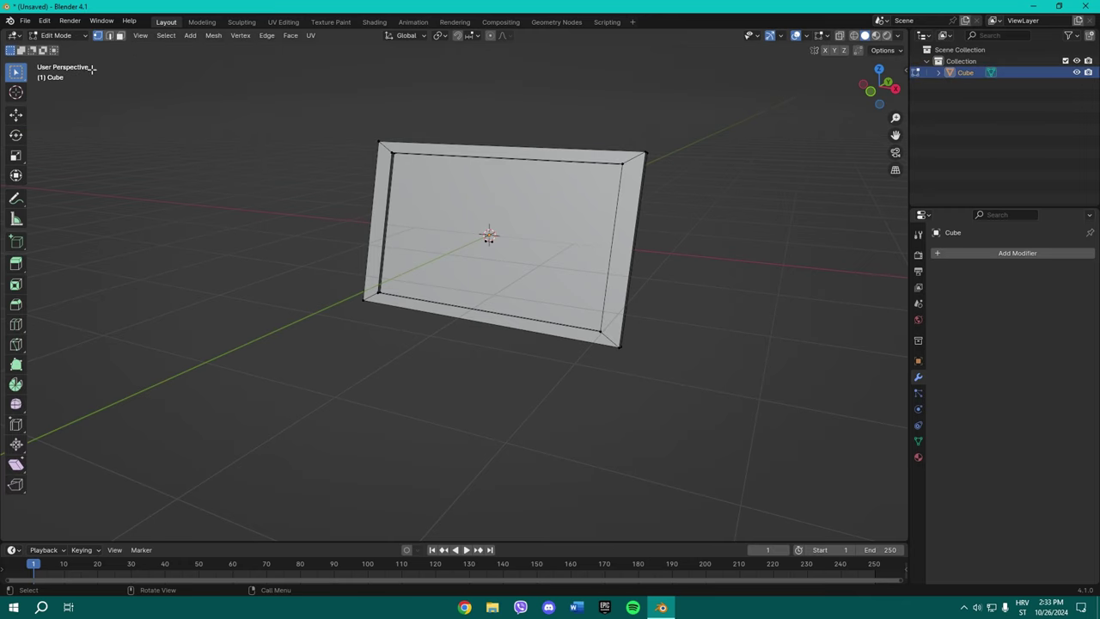
Select the frame's inner face and give it a new material in a second slot.
click(120, 35)
click(487, 221)
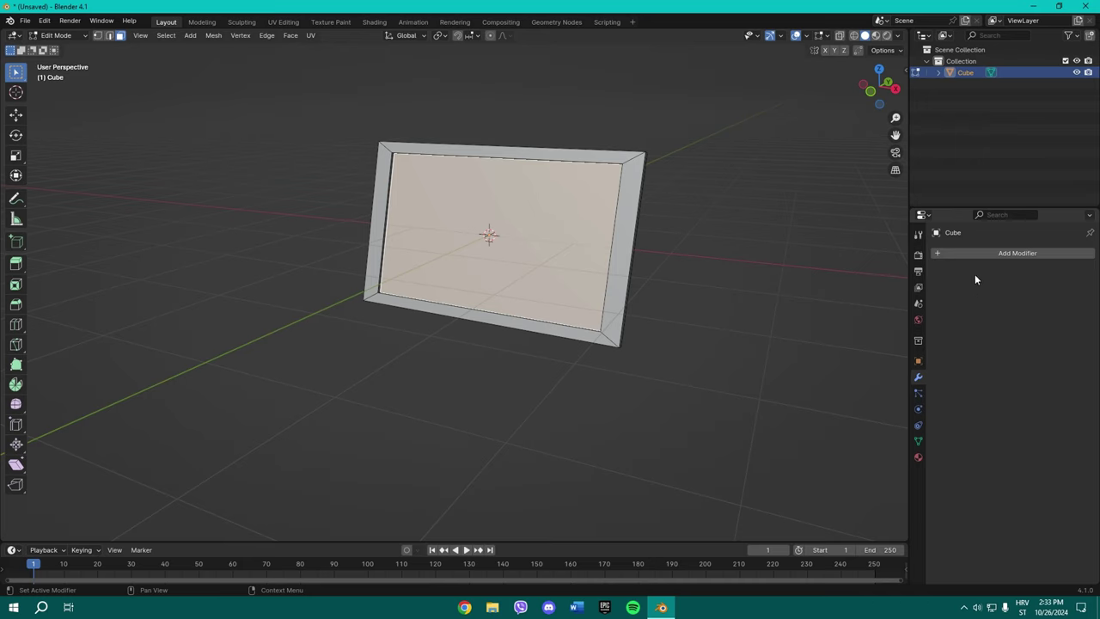
click(965, 248)
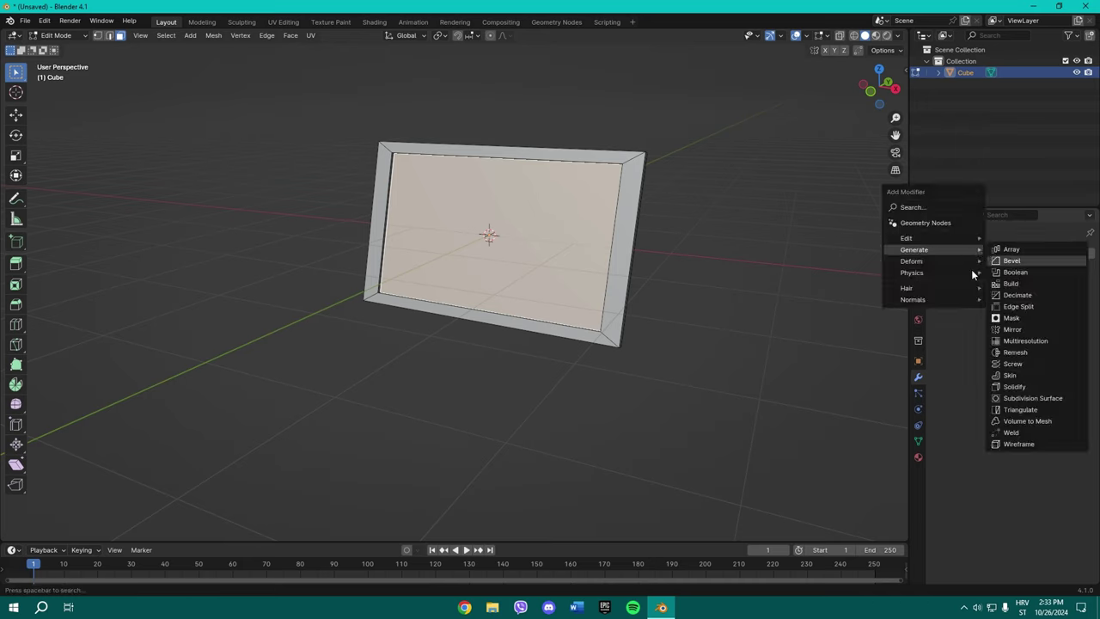
click(917, 457)
click(1091, 255)
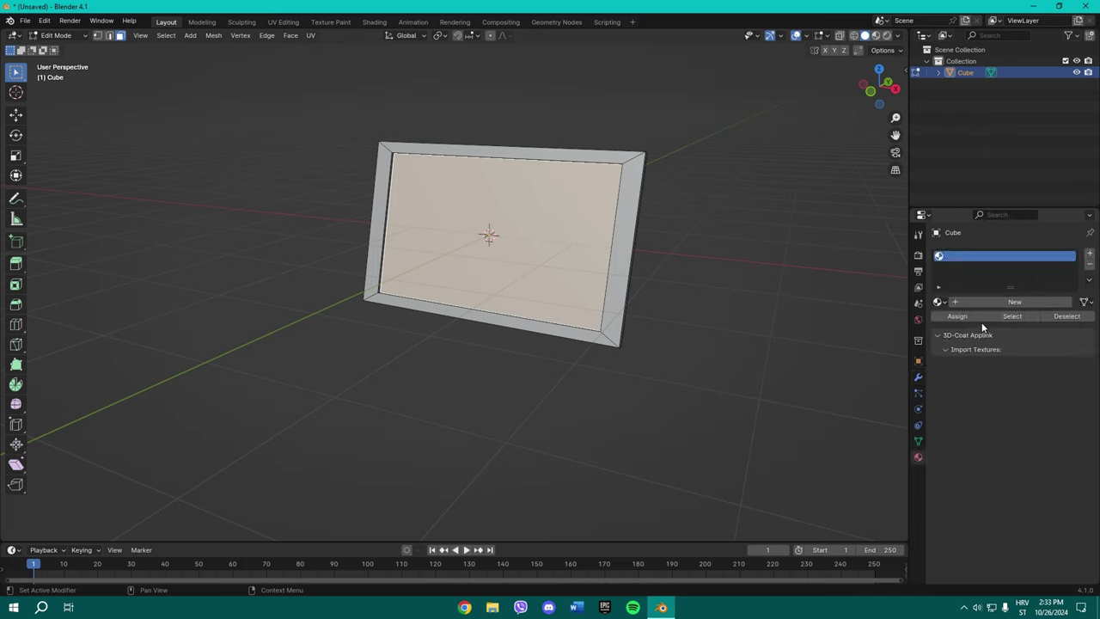
click(976, 301)
click(1091, 255)
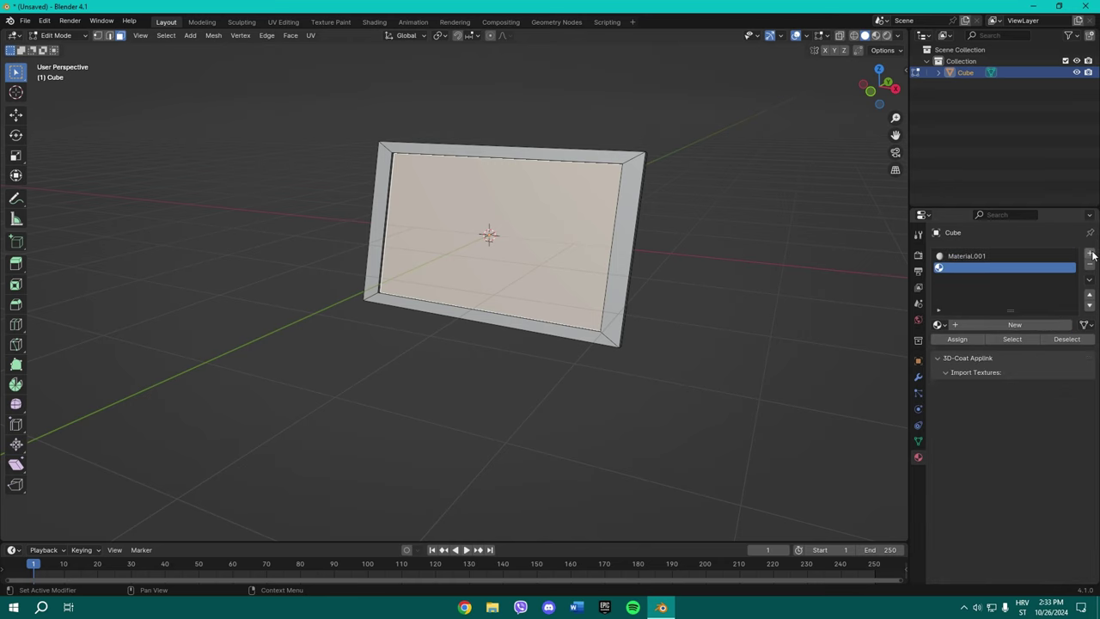
click(971, 326)
click(966, 338)
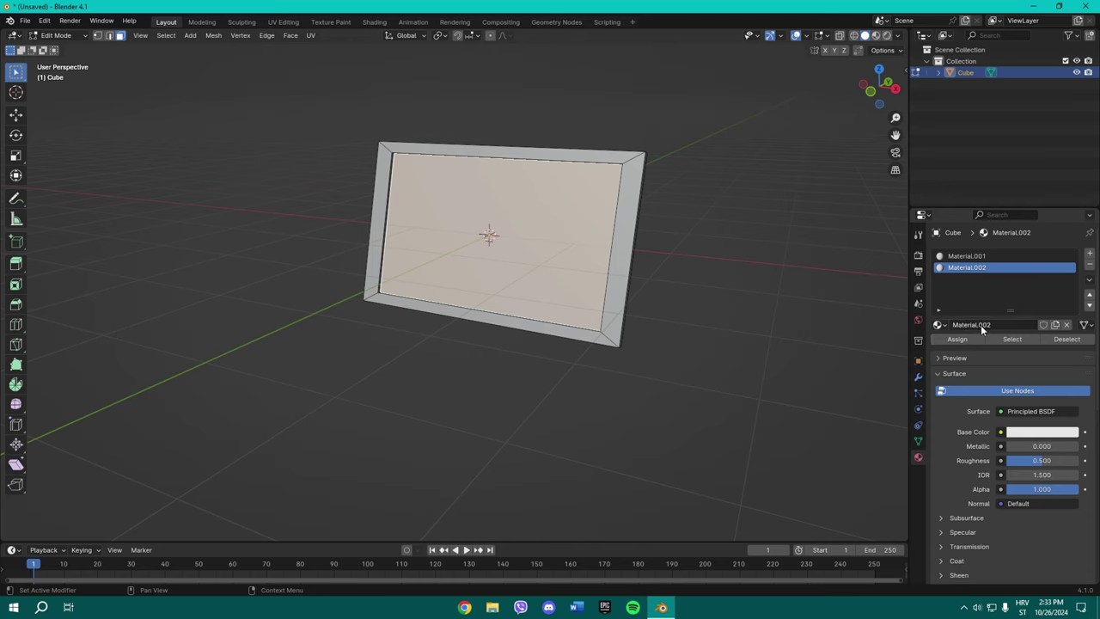
Connect an Image Texture to Base Color, switch to Material Preview, and open the image browser.
click(1002, 432)
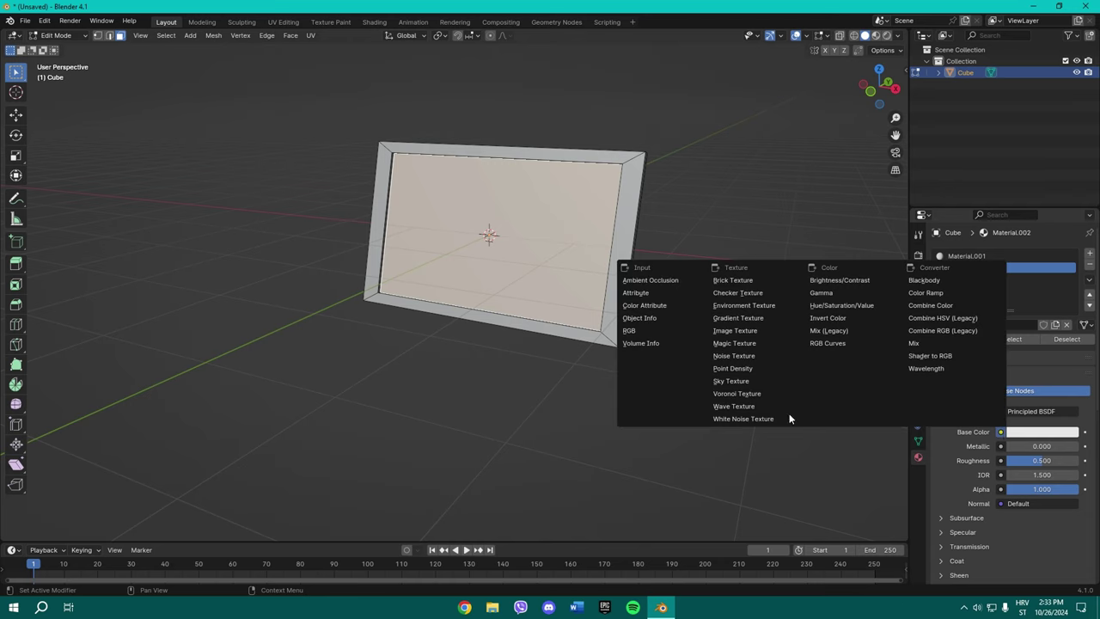
click(735, 331)
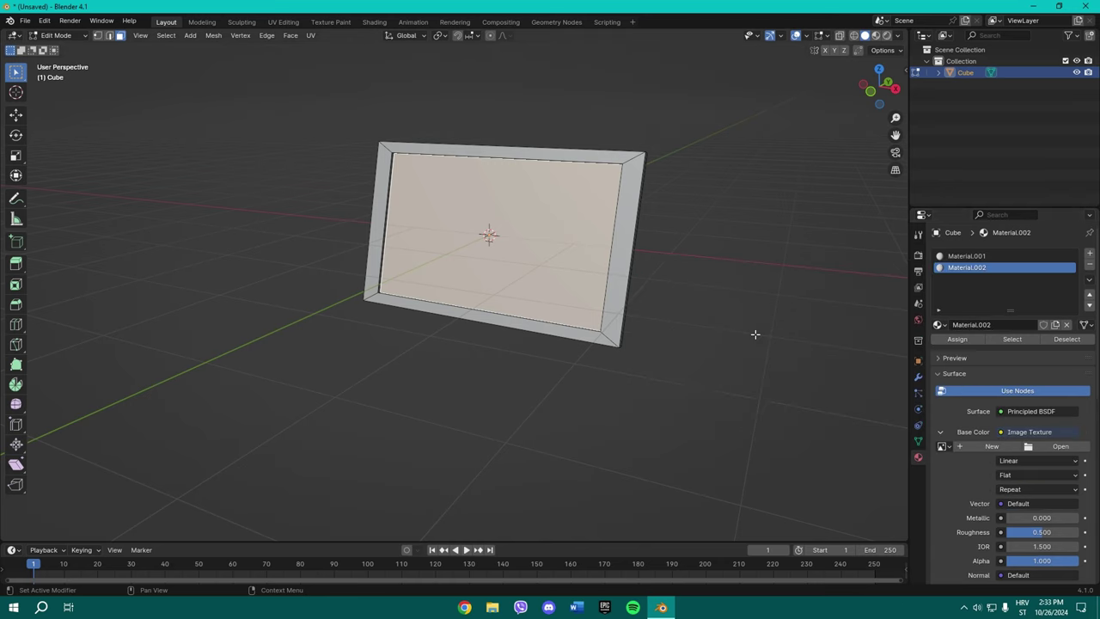
click(876, 35)
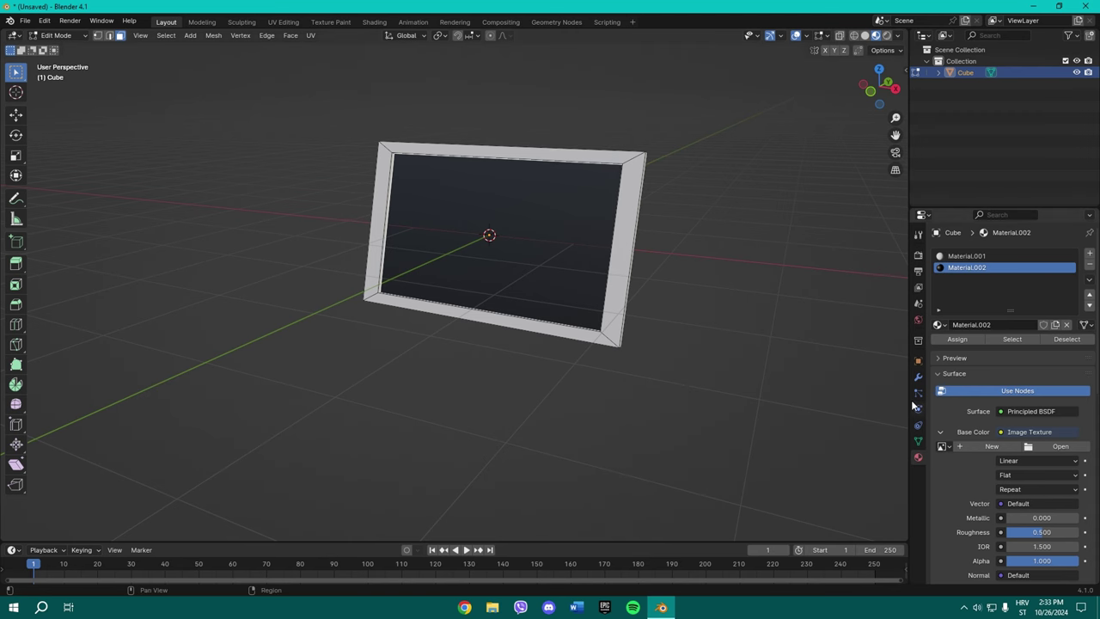
click(1058, 445)
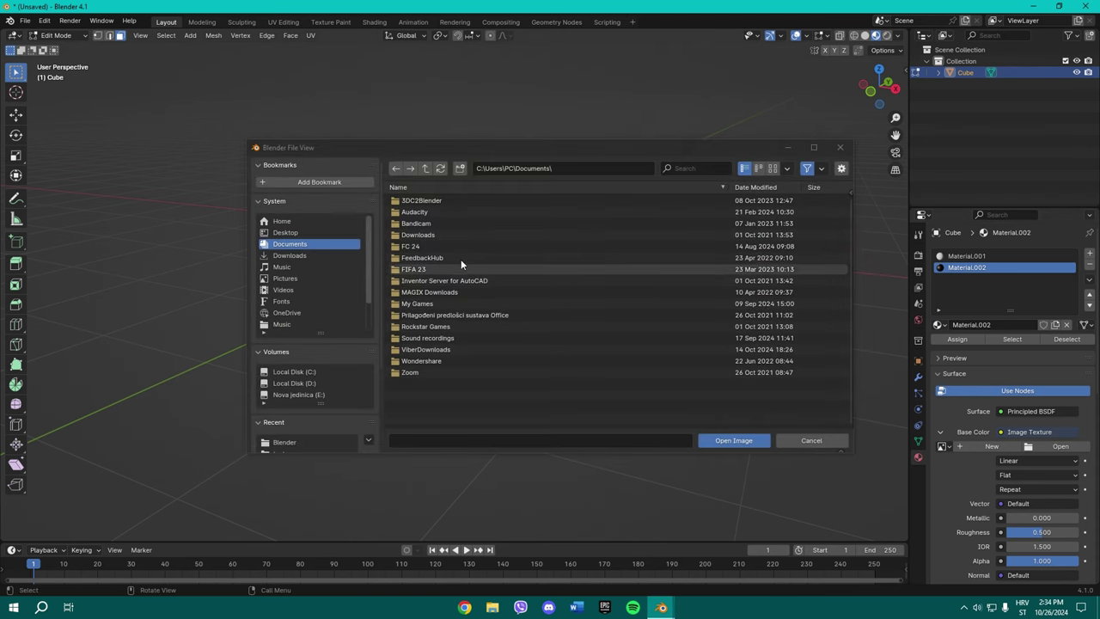
Load abstract4.jpeg from Desktop > Blender as the inner face's image texture.
click(315, 232)
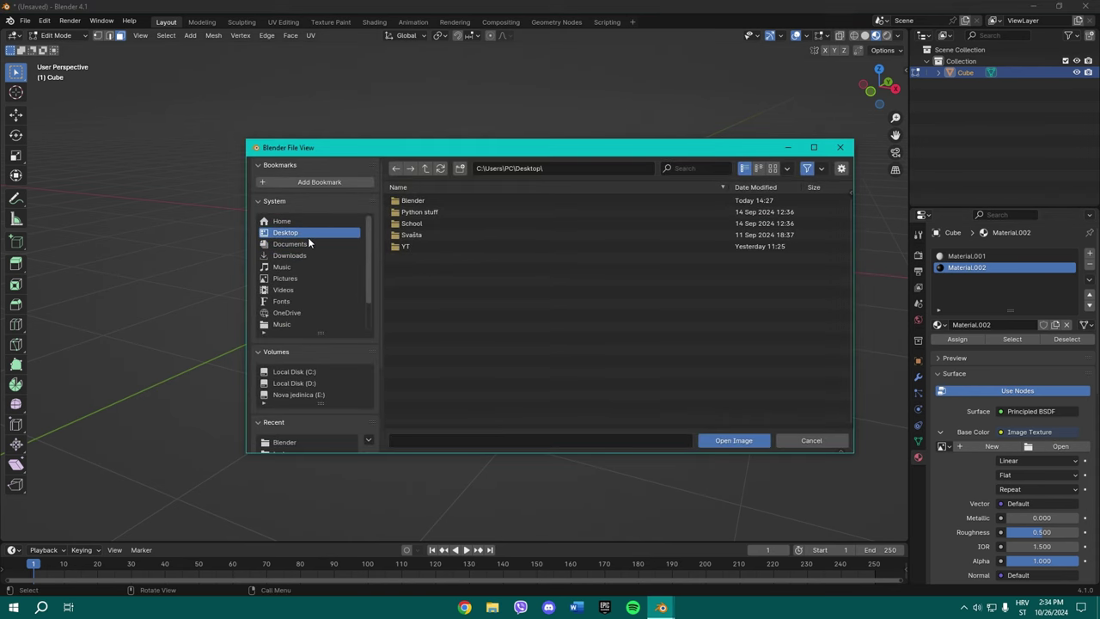
double_click(413, 200)
click(703, 168)
text(a)
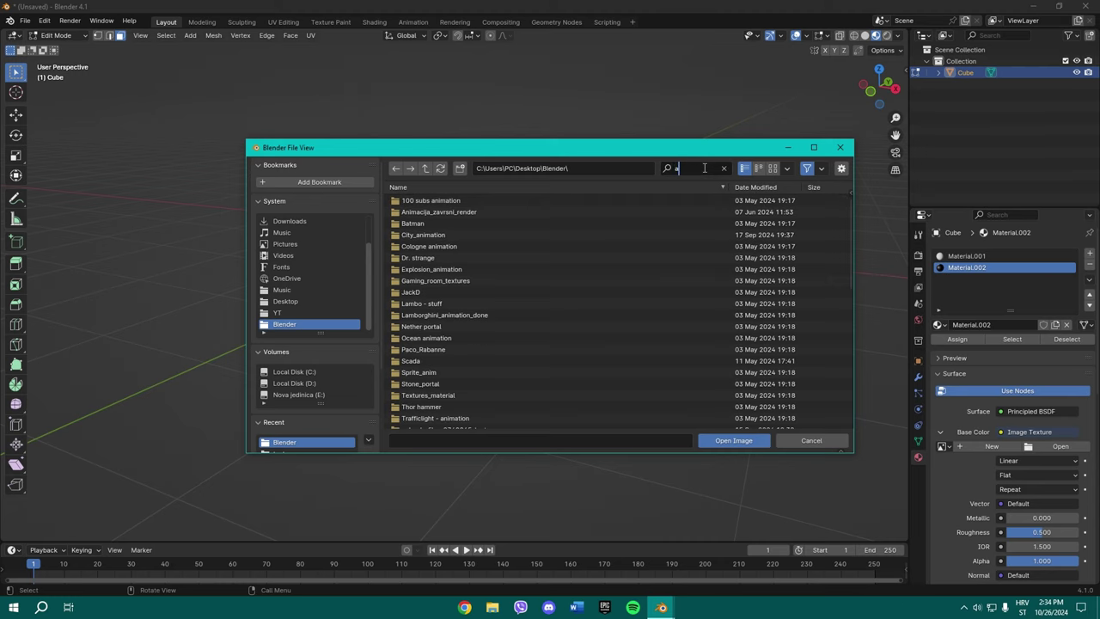
text(bs)
click(420, 234)
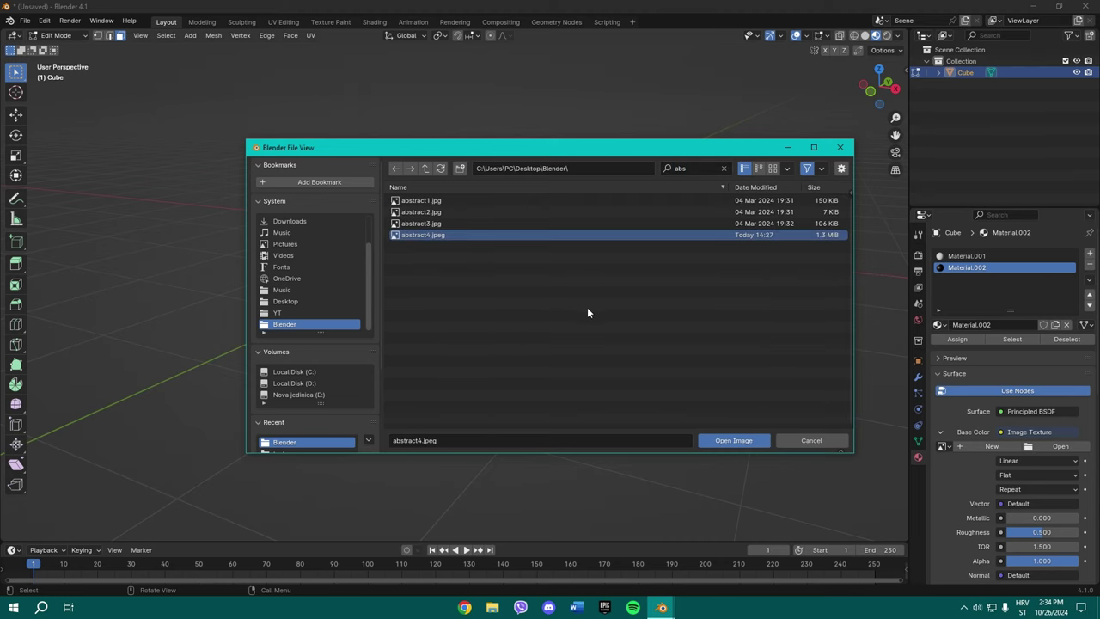
click(728, 442)
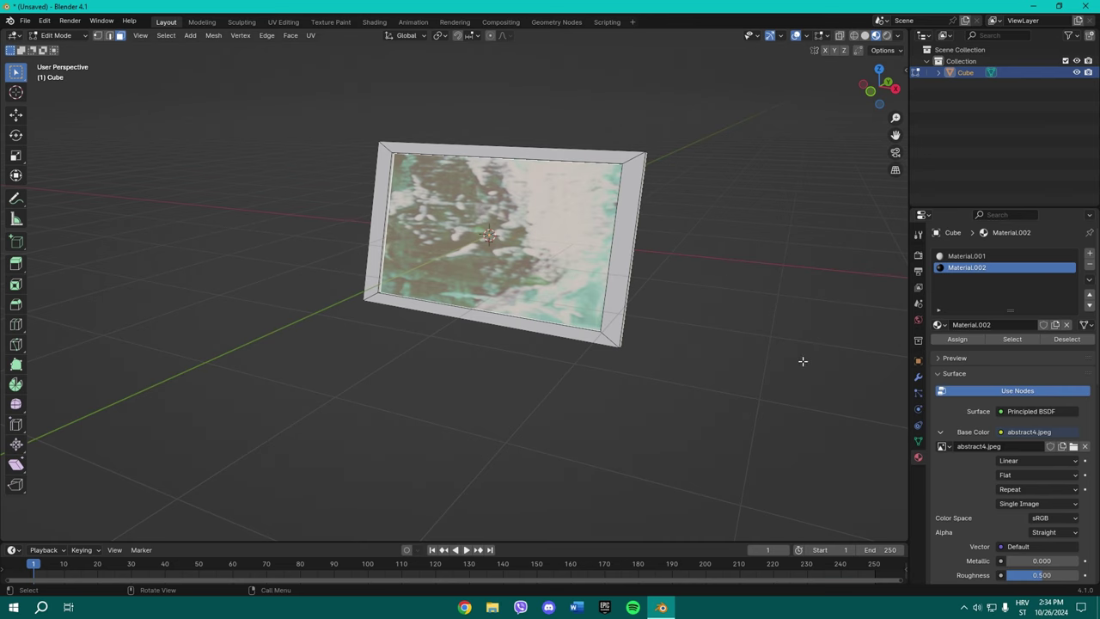
Set the texture interpolation to Closest and view the frame from the front.
click(1035, 460)
click(1022, 500)
middle_drag(533, 180, 601, 209)
key(KP_1)
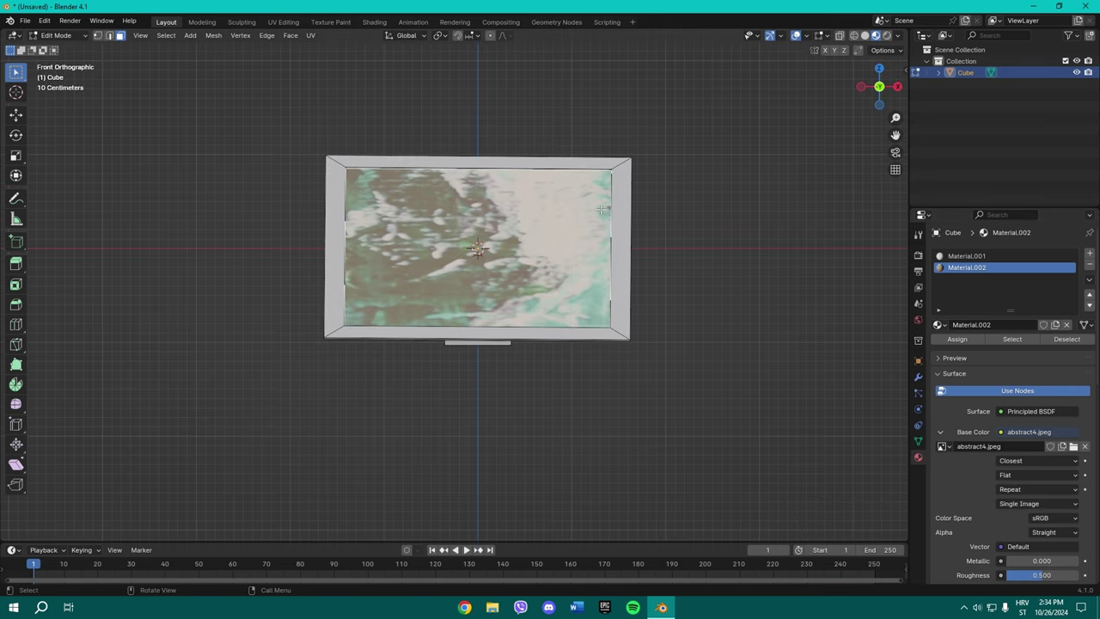
In the UV Editing workspace, view the frame from the front with rendered shading.
click(280, 22)
scroll(258, 301, down, 3)
scroll(257, 301, down, 3)
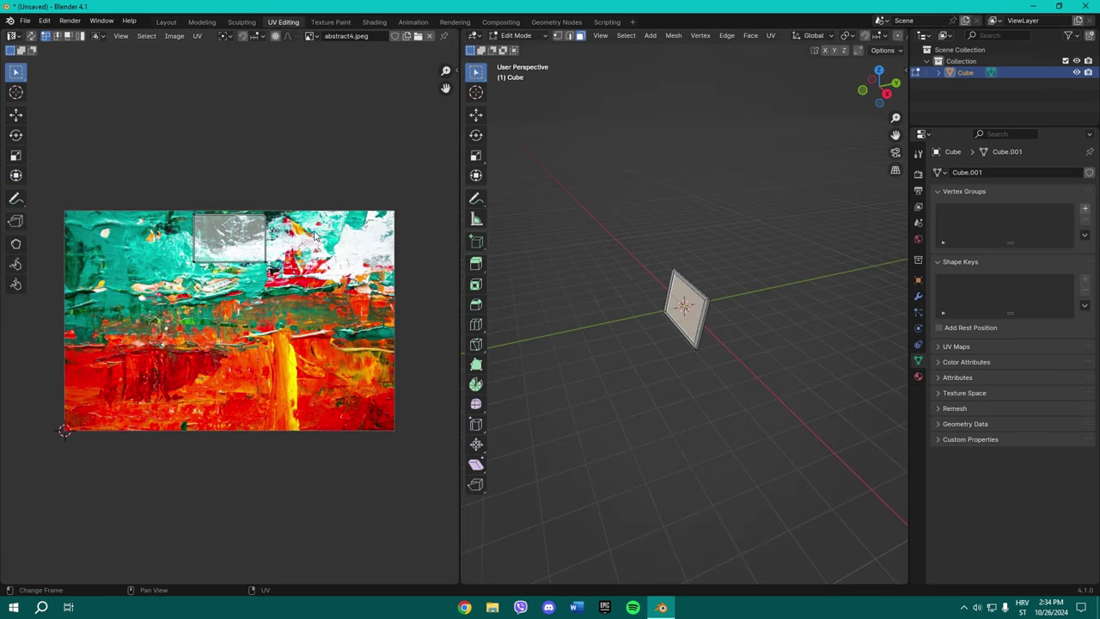
key(KP_1)
key(z)
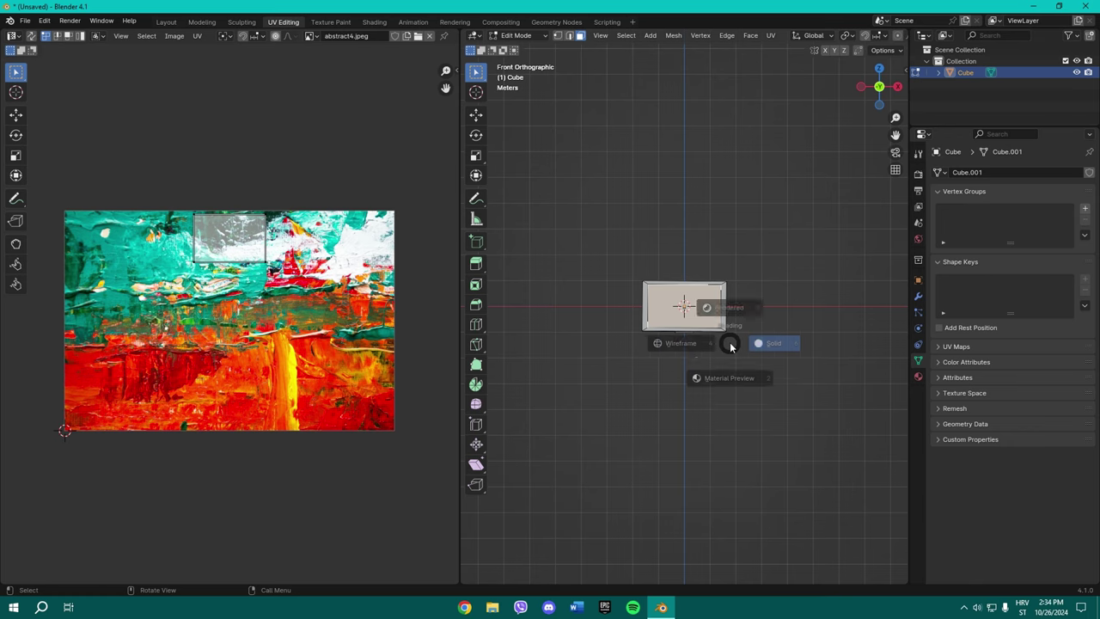
click(722, 286)
scroll(712, 404, up, 3)
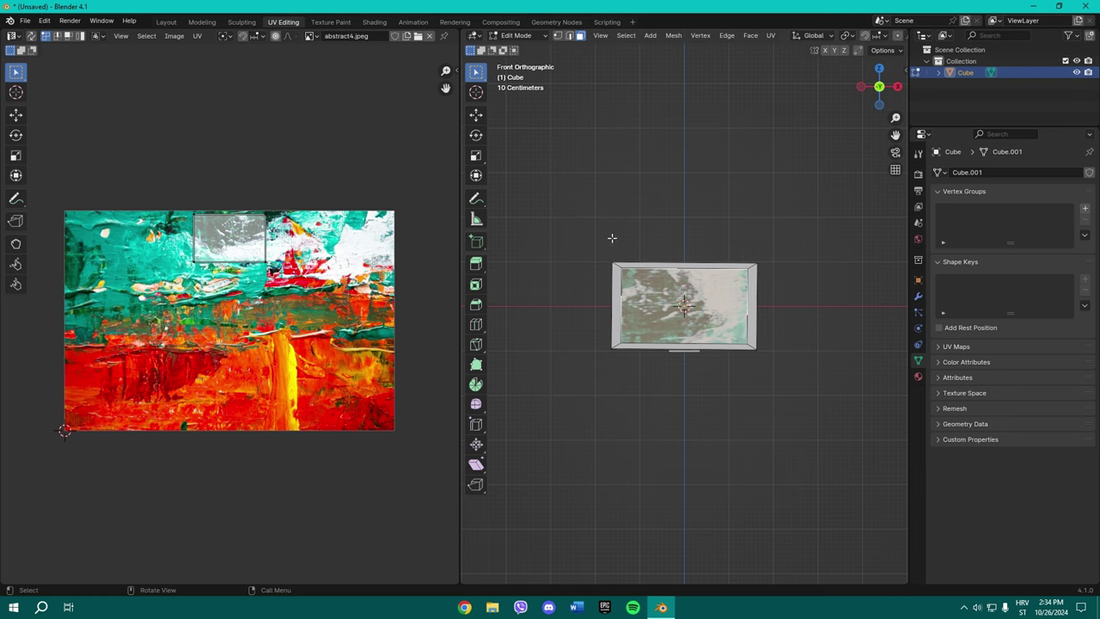
Project the UVs from view, scale and rotate the island to cover the painting, then return to Layout.
key(u)
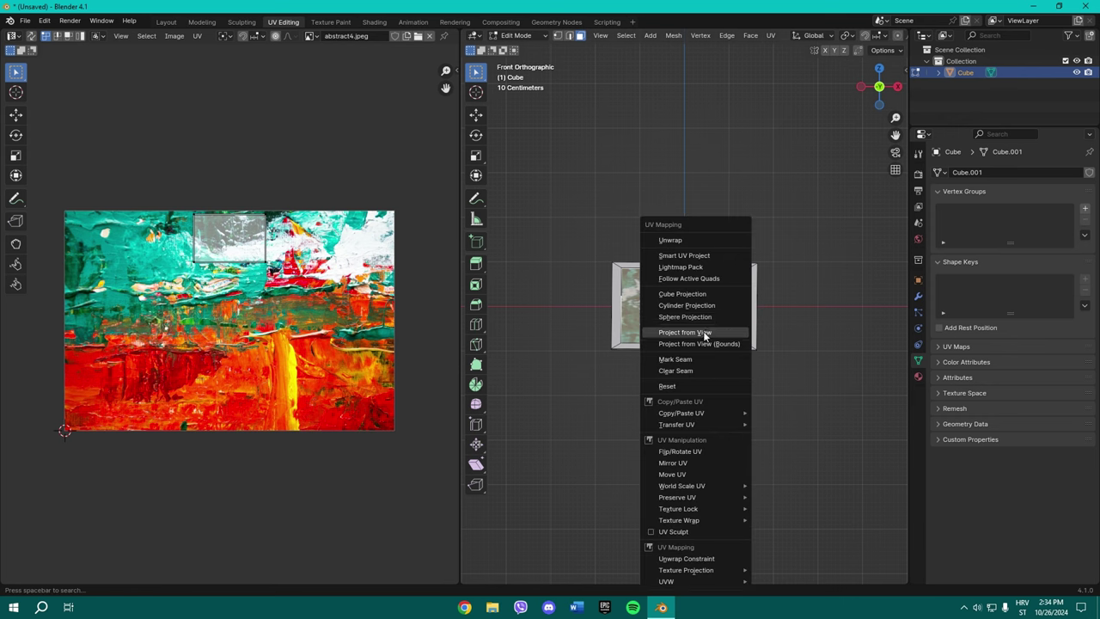
click(706, 333)
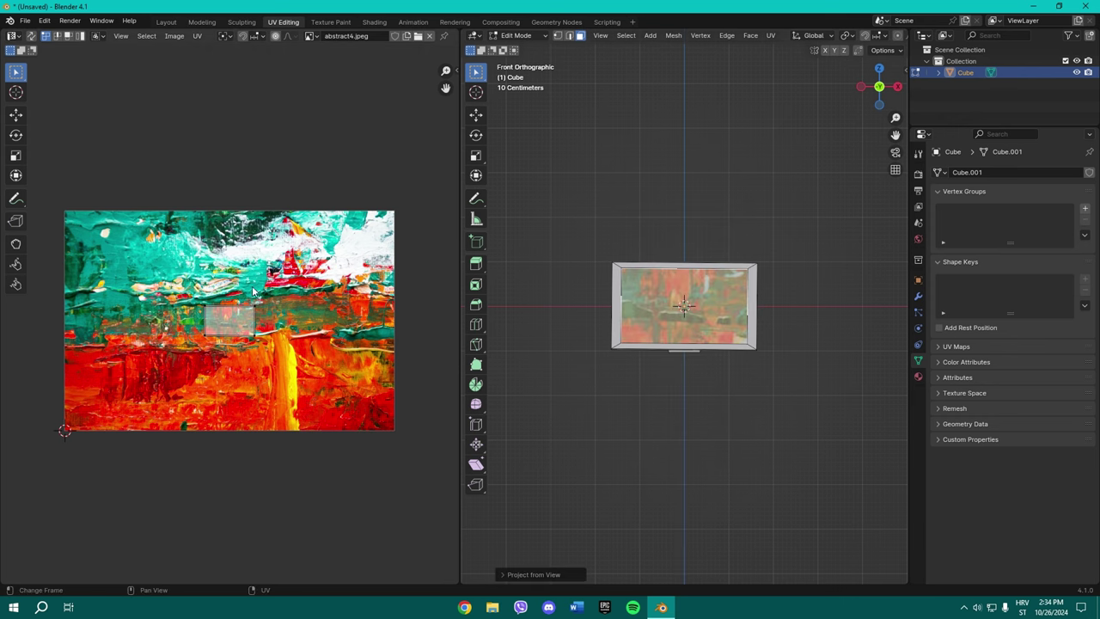
key(s)
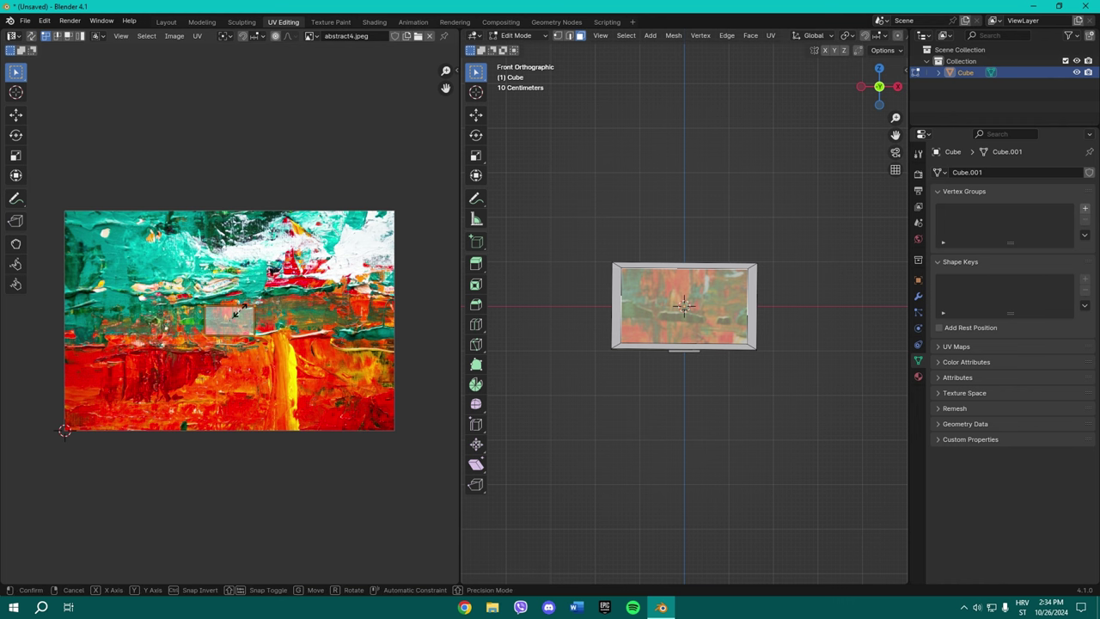
click(324, 334)
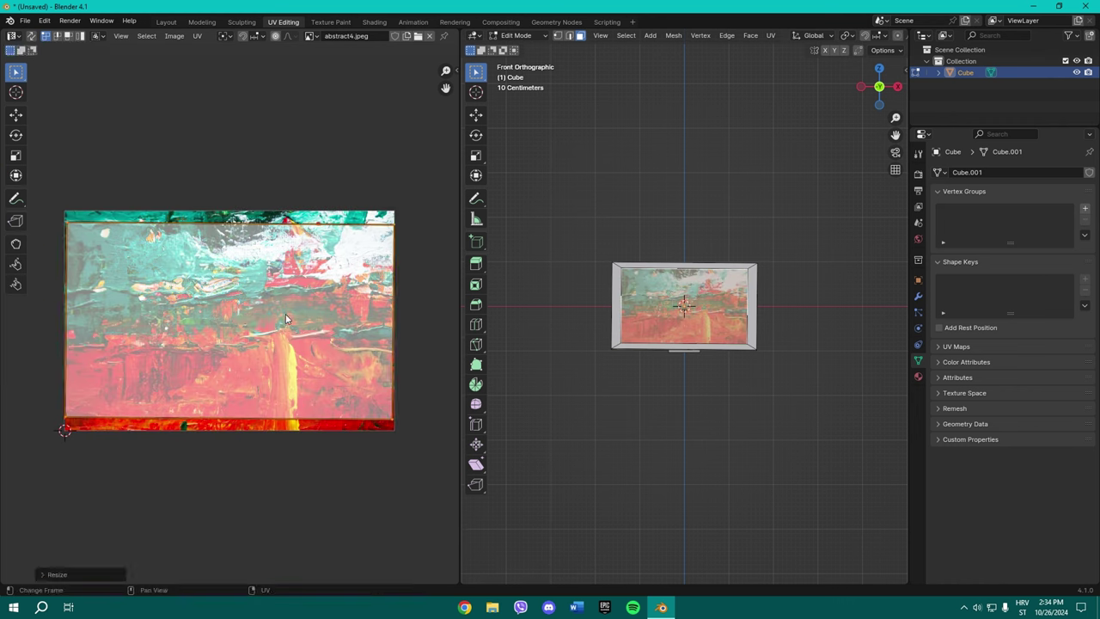
click(16, 155)
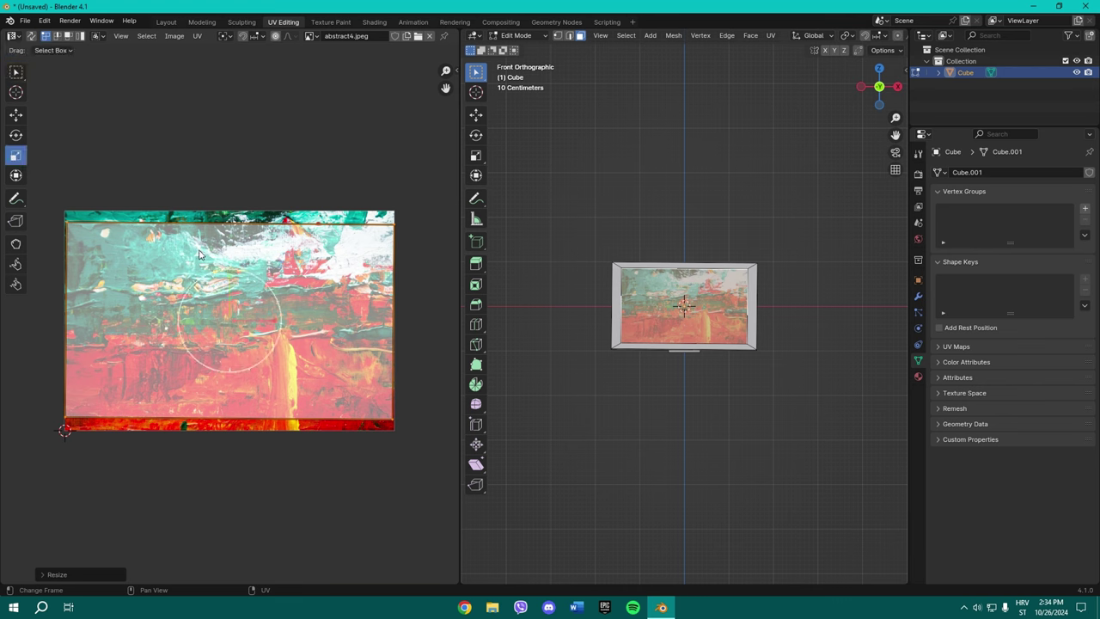
key(s)
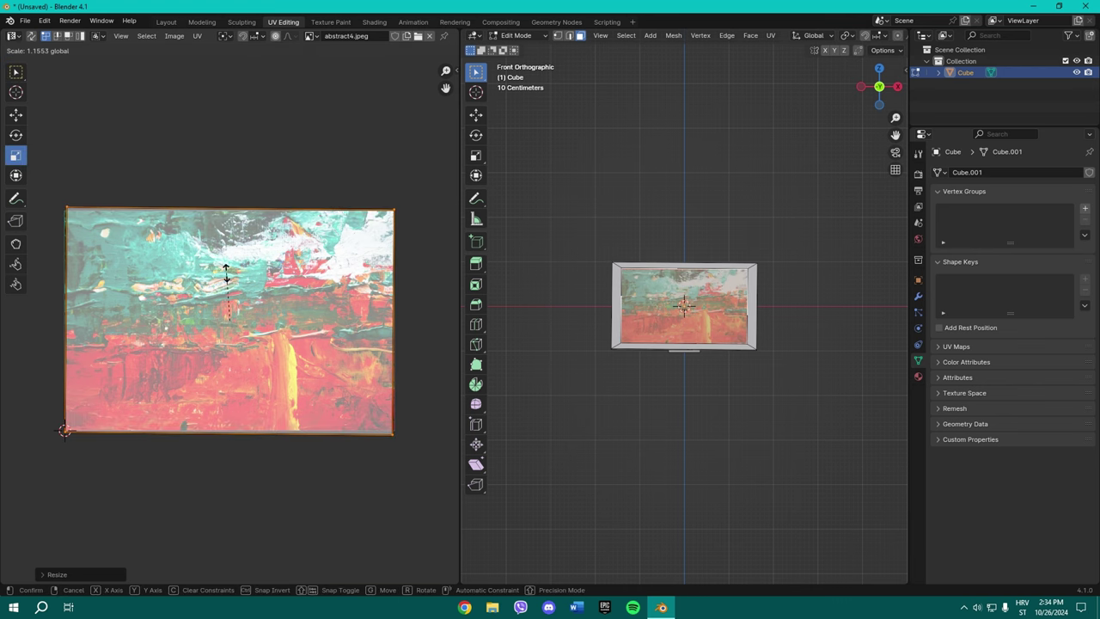
key(r)
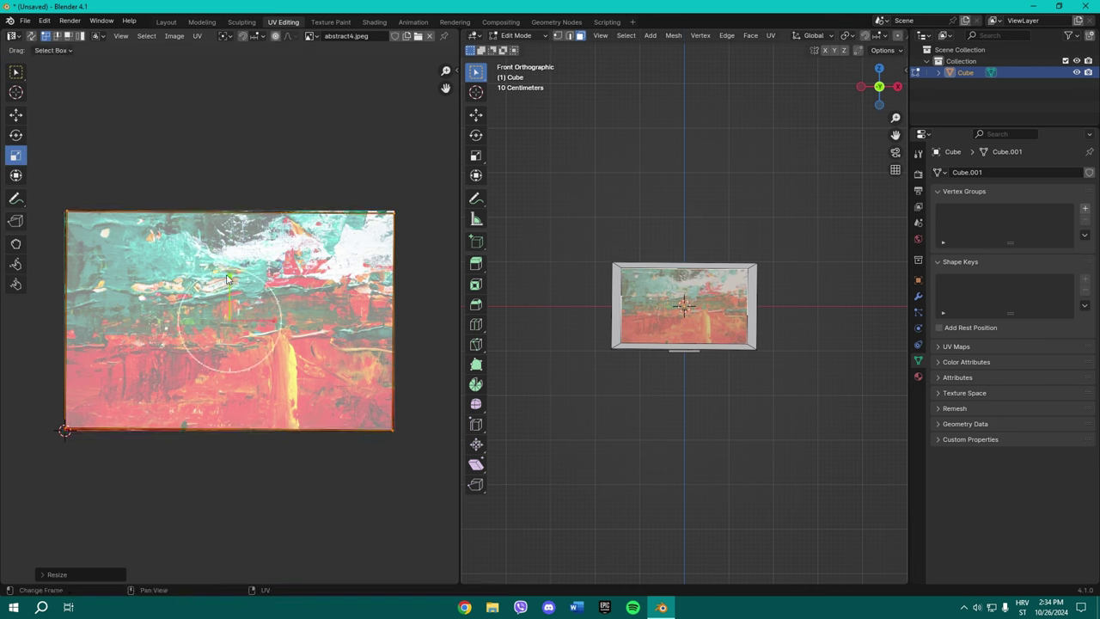
click(226, 260)
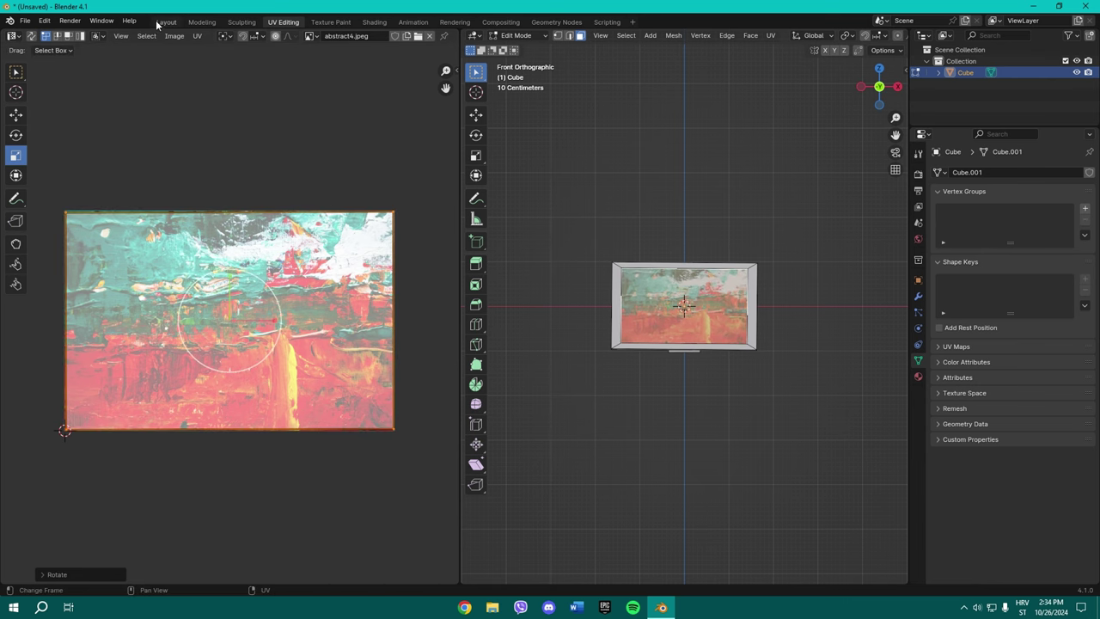
click(166, 22)
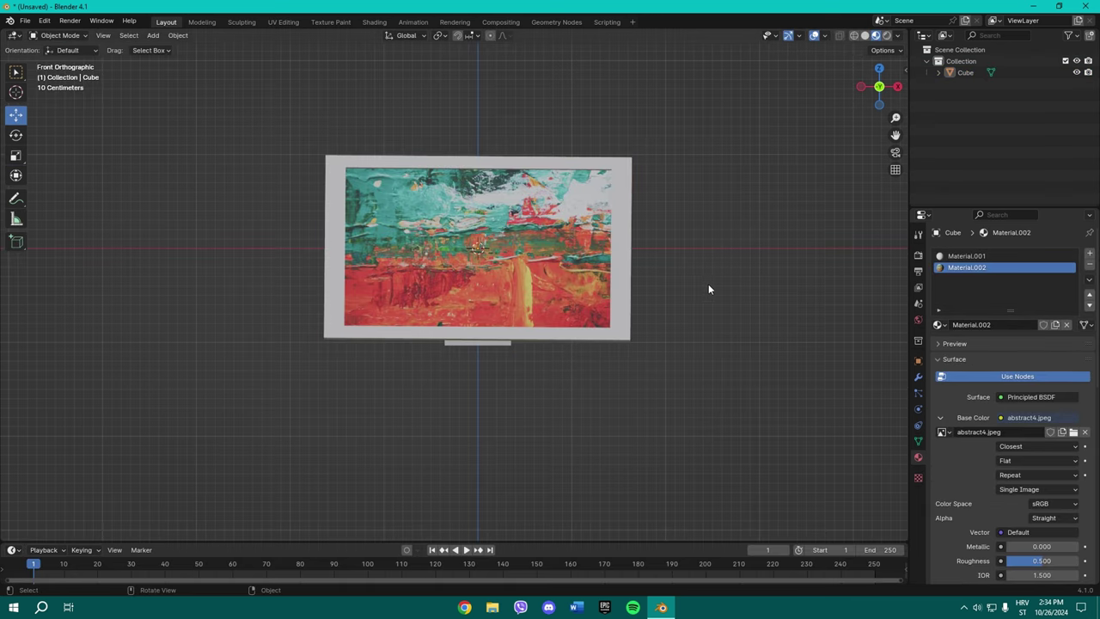
mouse_move(707, 284)
middle_down()
mouse_move(640, 312)
mouse_move(488, 269)
mouse_move(685, 313)
middle_up()
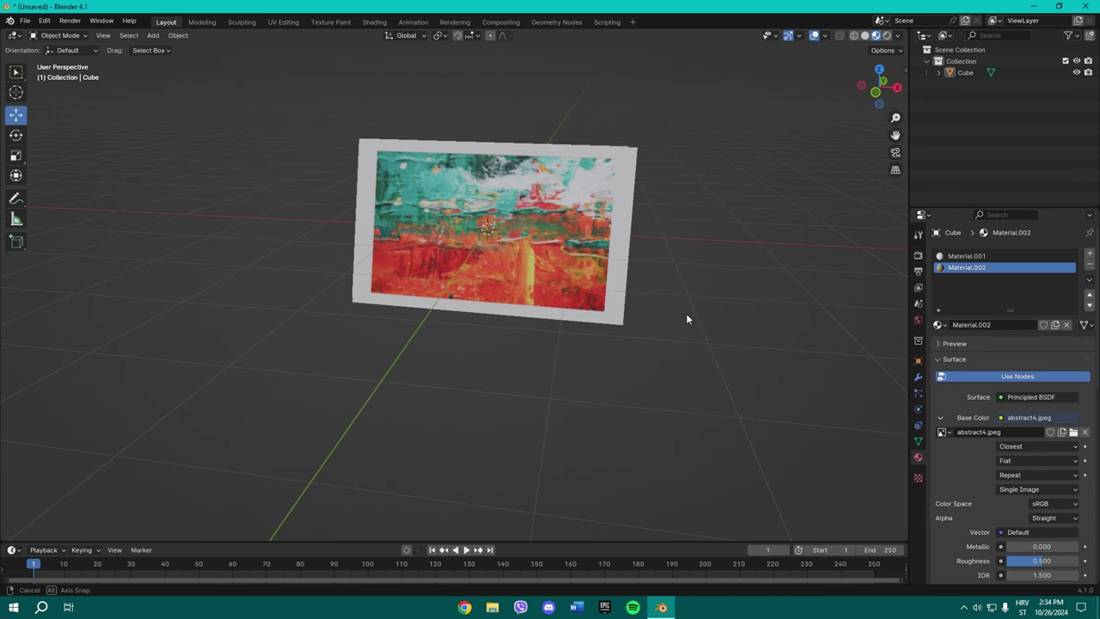
click(536, 224)
click(1044, 504)
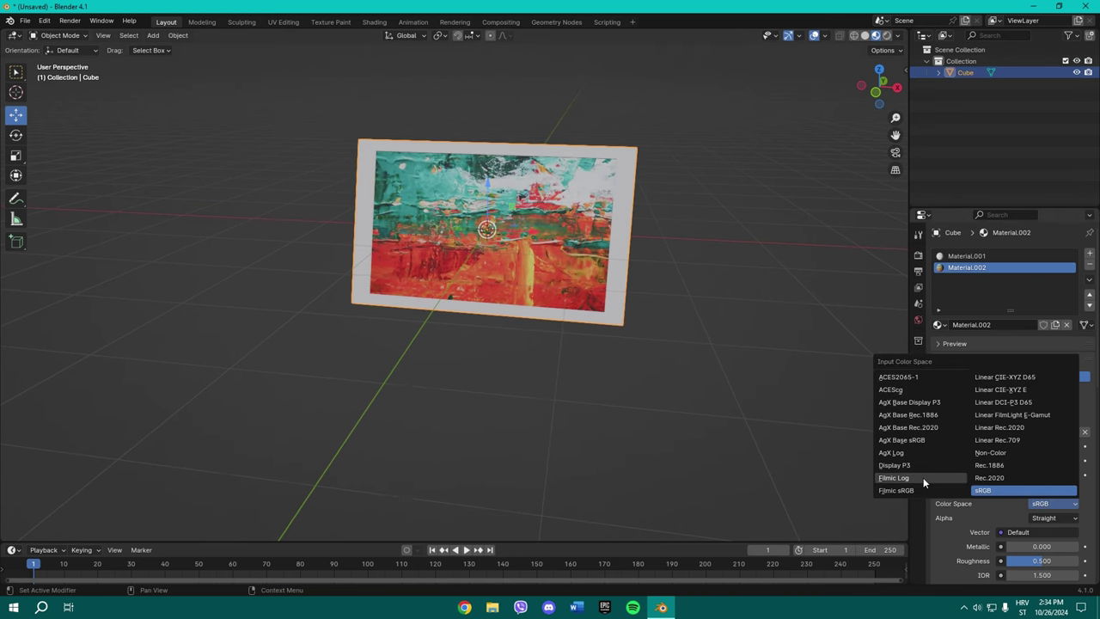
click(922, 476)
click(1048, 503)
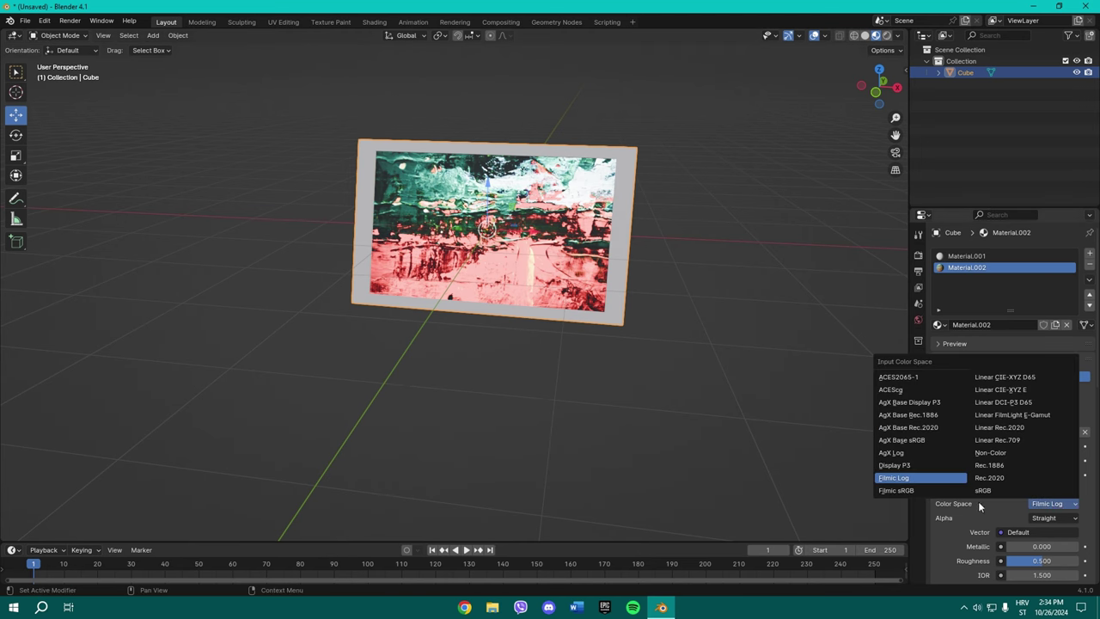
click(884, 490)
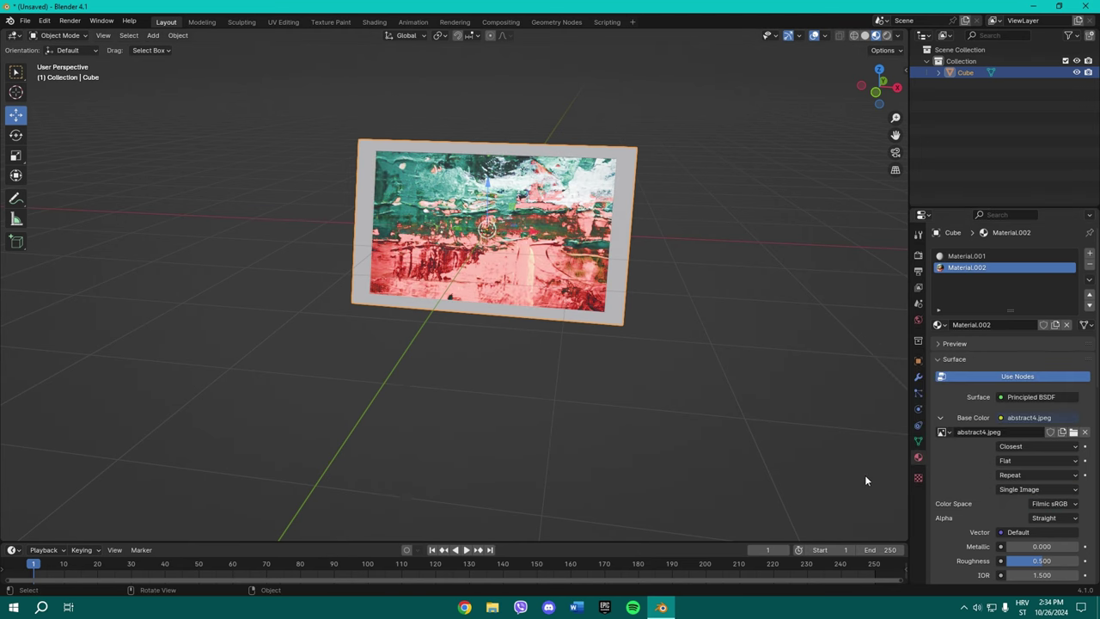
click(1051, 503)
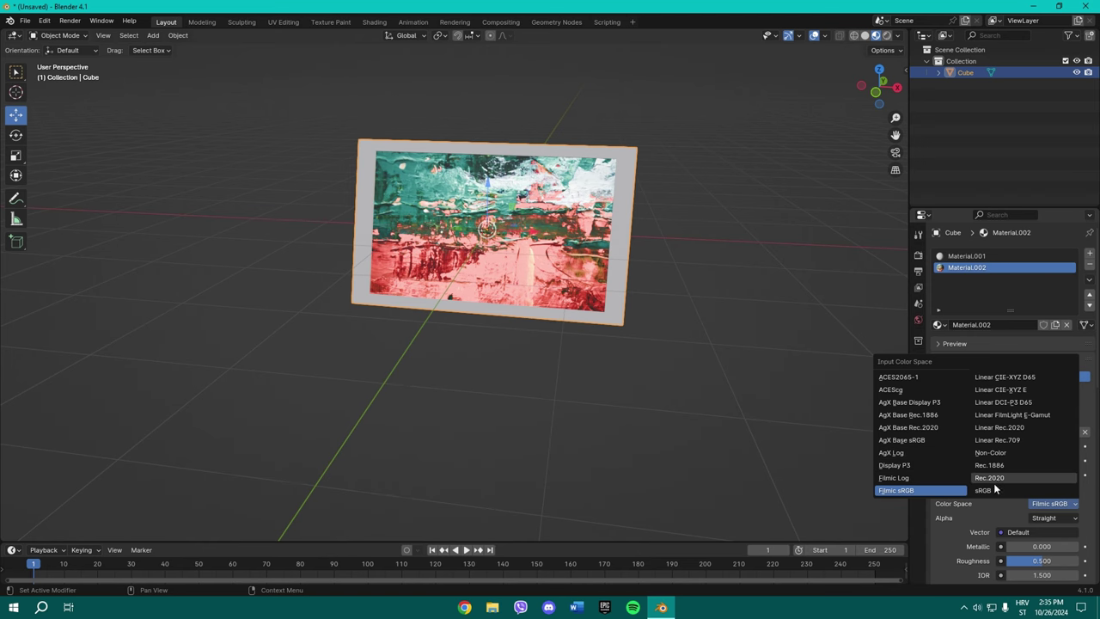
click(982, 490)
mouse_move(756, 344)
middle_down()
mouse_move(709, 303)
mouse_move(699, 321)
mouse_move(674, 268)
mouse_move(694, 204)
mouse_move(525, 253)
mouse_move(329, 186)
mouse_move(366, 183)
mouse_move(502, 239)
mouse_move(684, 268)
mouse_move(658, 261)
middle_up()
click(658, 261)
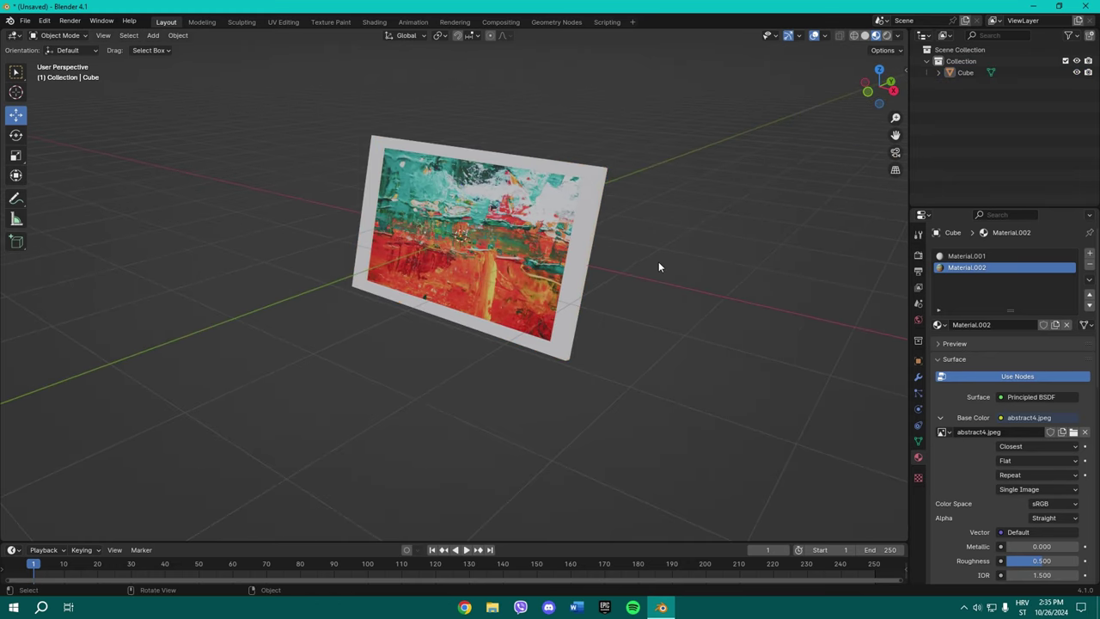
scroll(704, 260, down, 2)
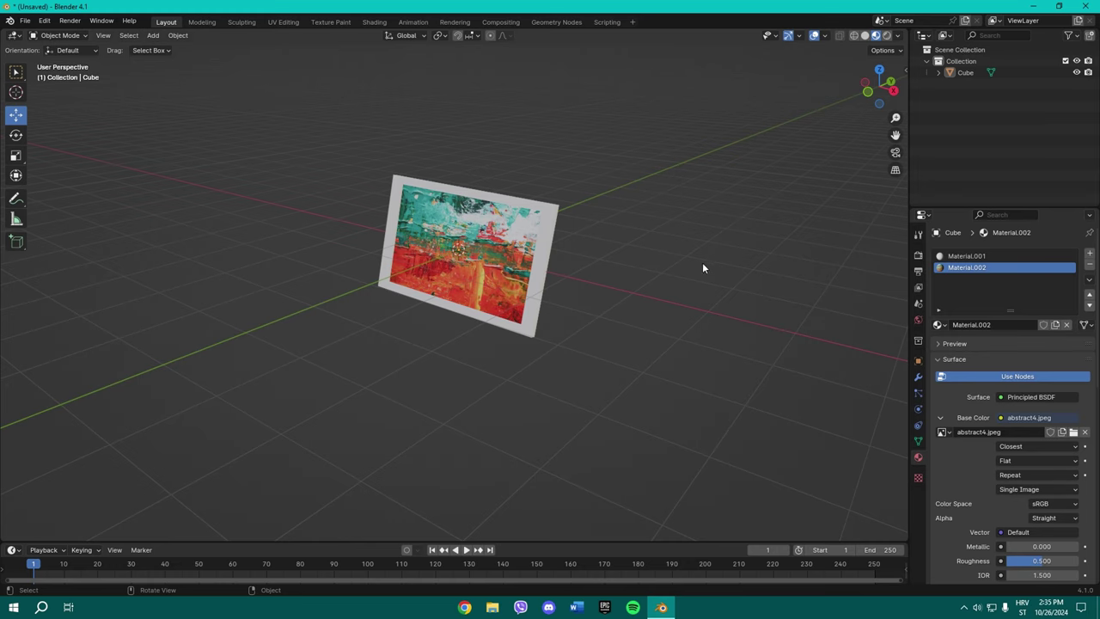